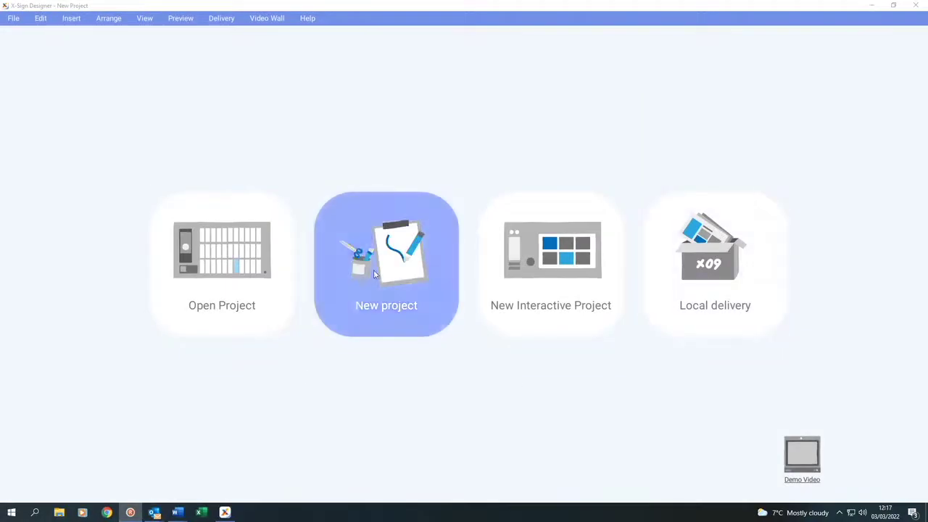
Create a new Landscape 1920x1080 project named 'Corp Demo'.
click(382, 259)
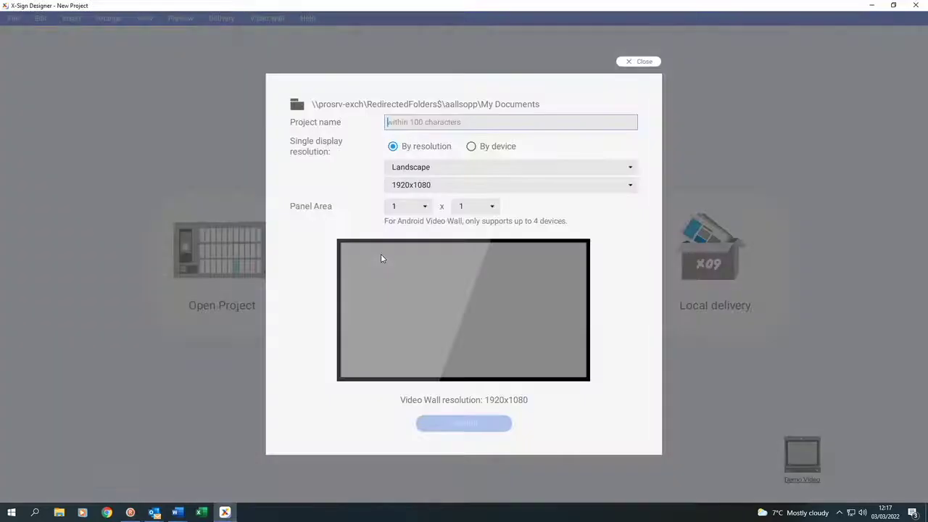
text(C)
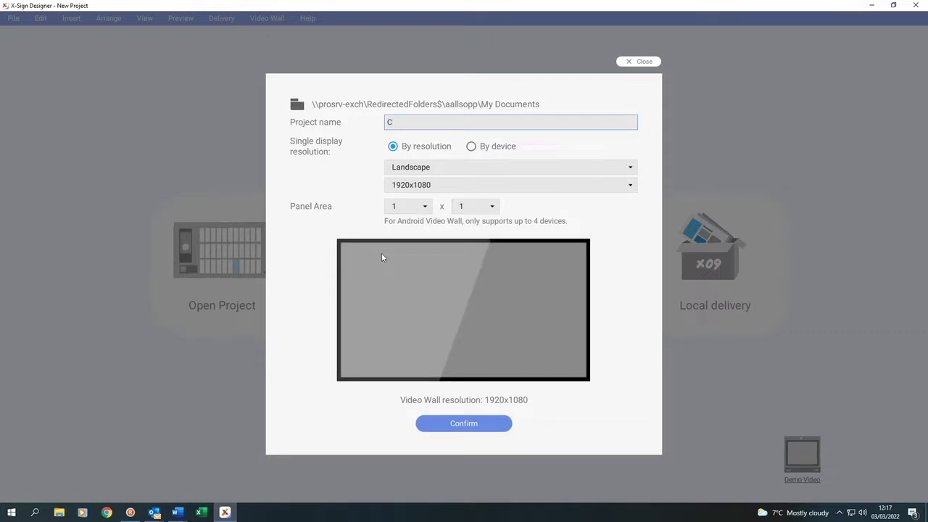
text(orp Demo)
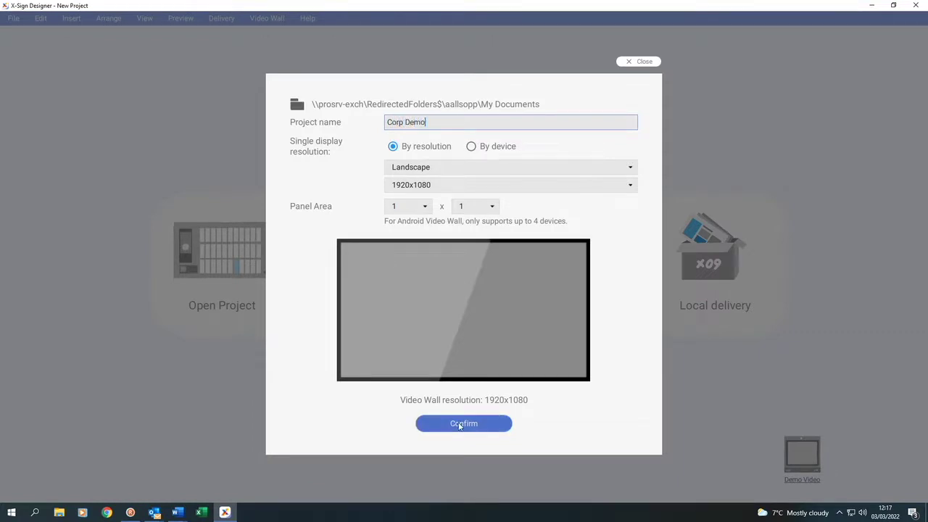
click(460, 424)
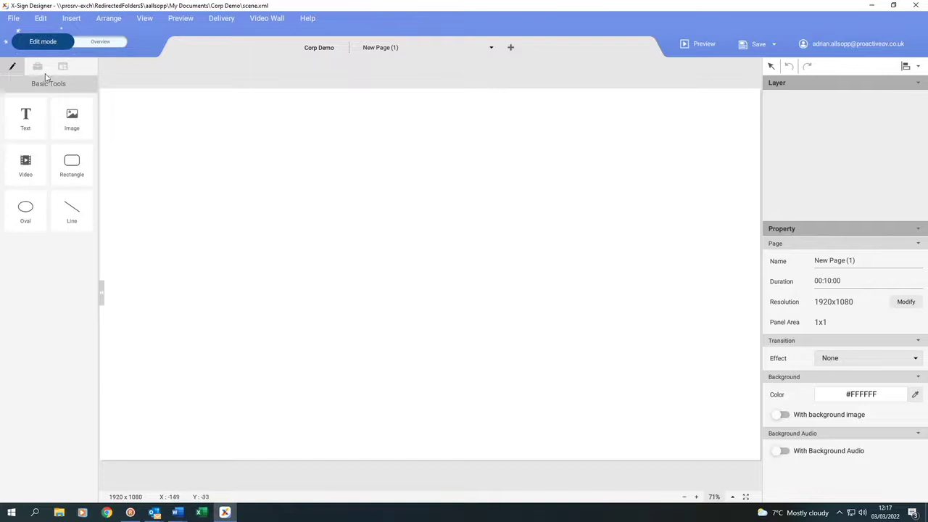
Show the Designed Template gallery and scroll down to the Hotel templates.
click(39, 67)
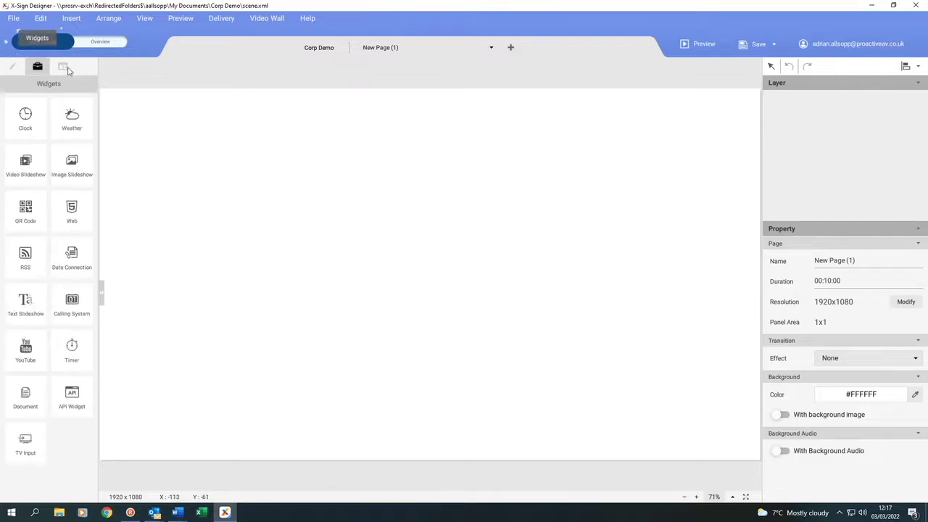
click(62, 67)
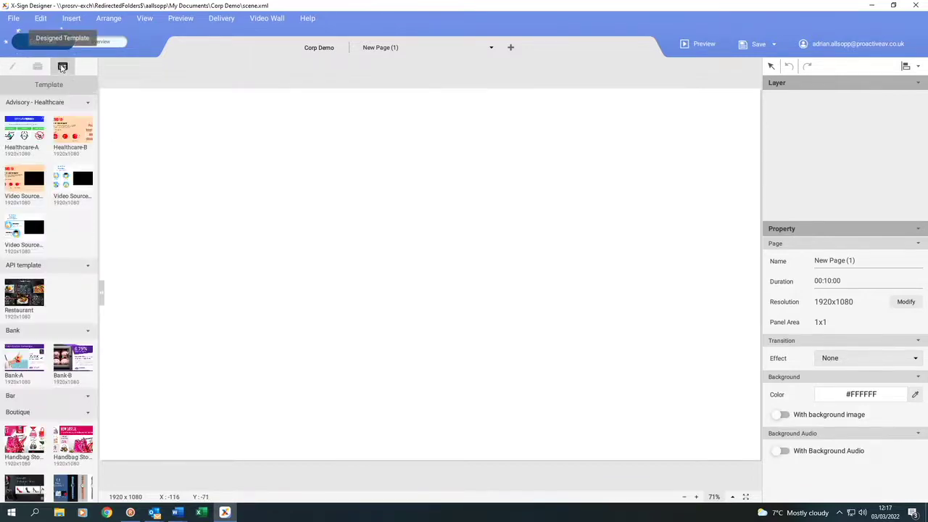
click(45, 157)
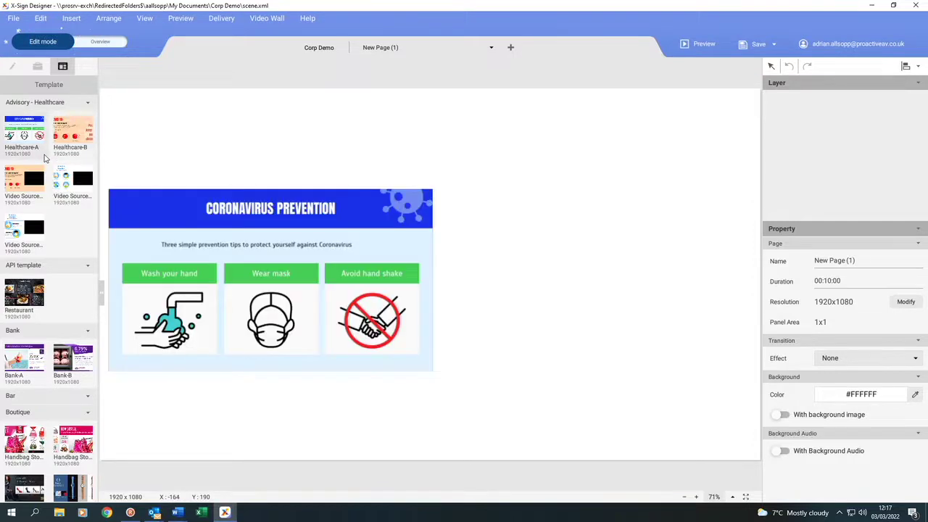
scroll(44, 155, down, 5)
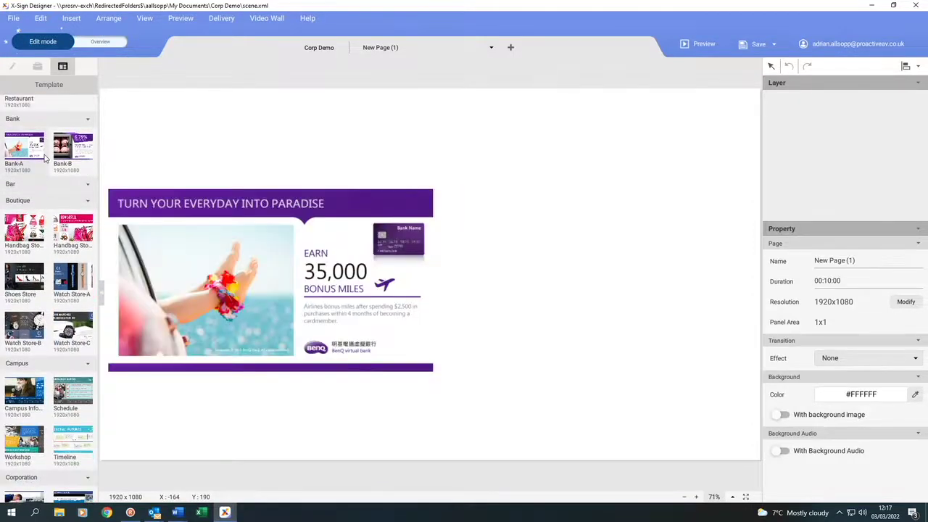
scroll(44, 157, down, 5)
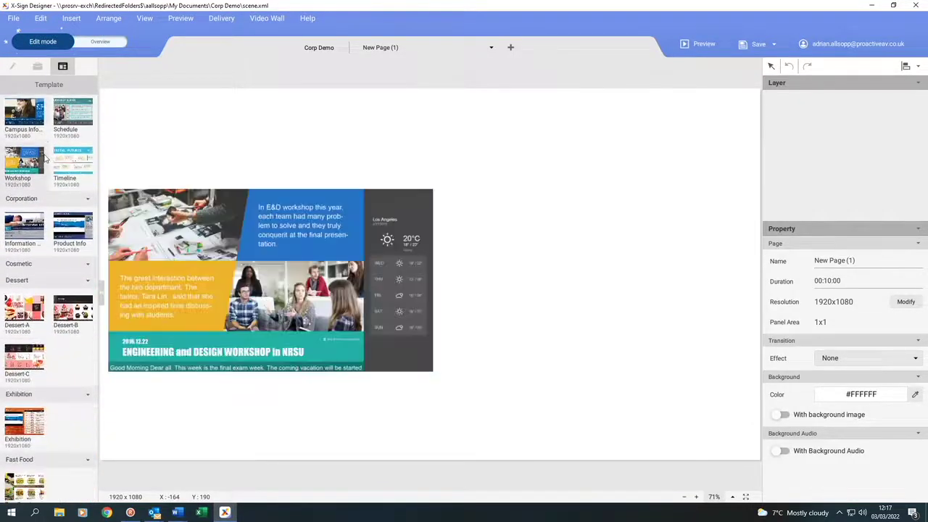
scroll(44, 157, down, 3)
scroll(44, 157, down, 10)
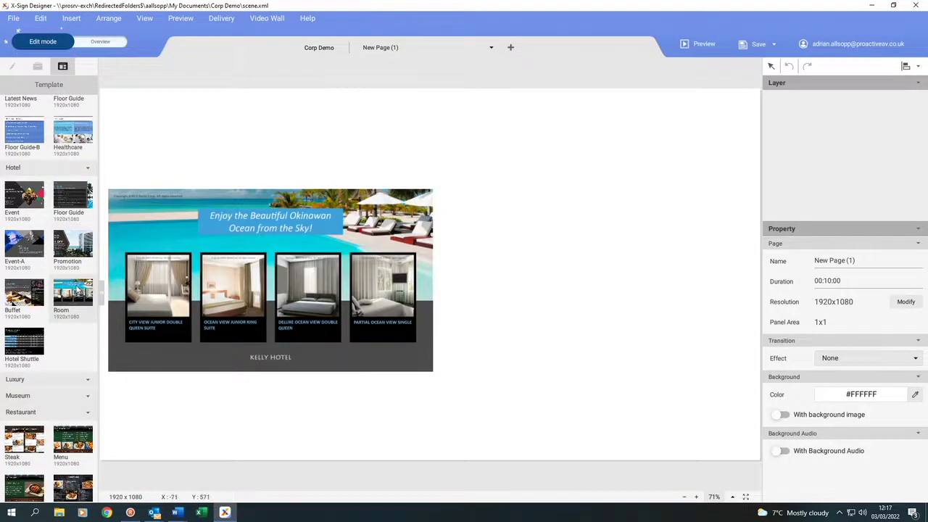
Apply the Hotel Room template and retype its title banner as 'Welcome to Proactive AV'.
click(77, 289)
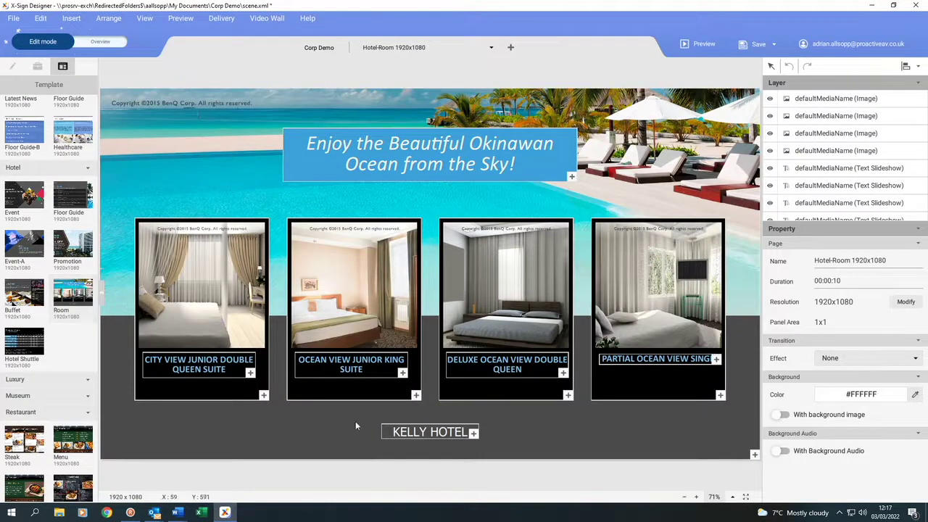
click(520, 162)
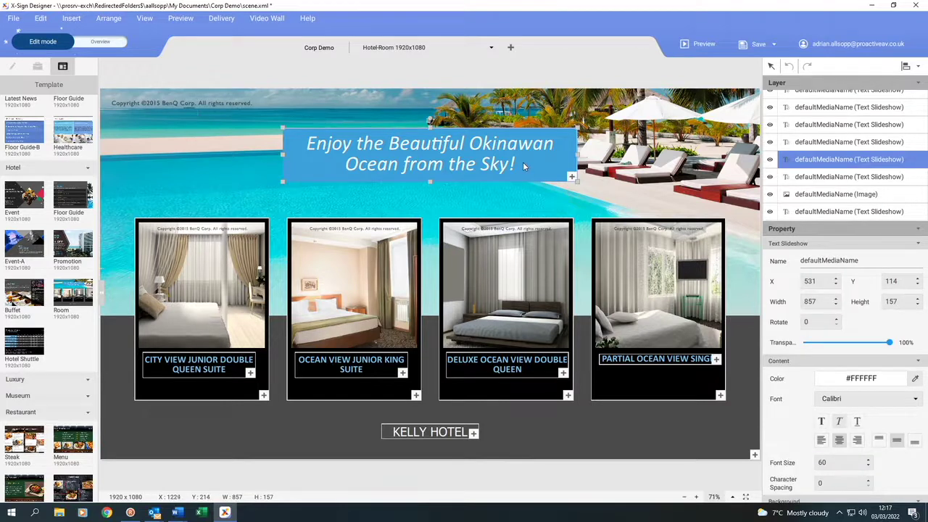
double_click(522, 161)
drag(516, 166, 265, 142)
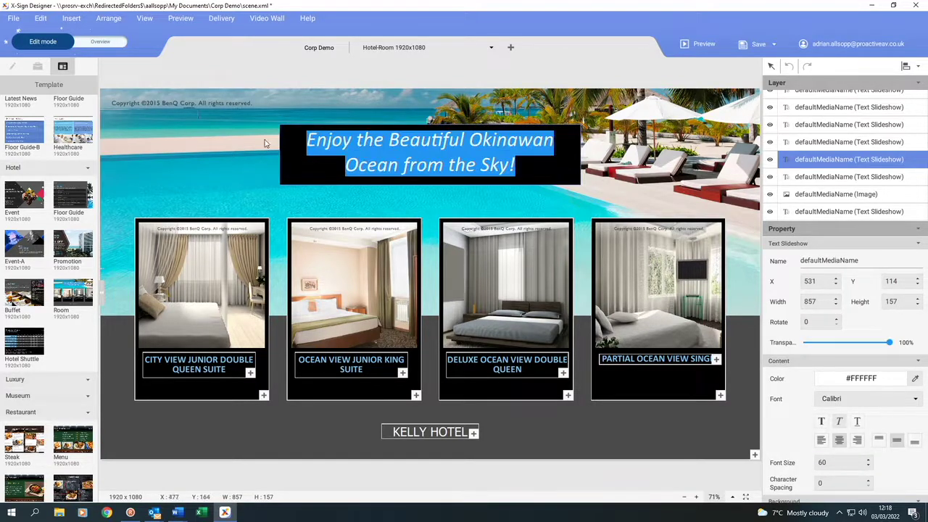
text(We)
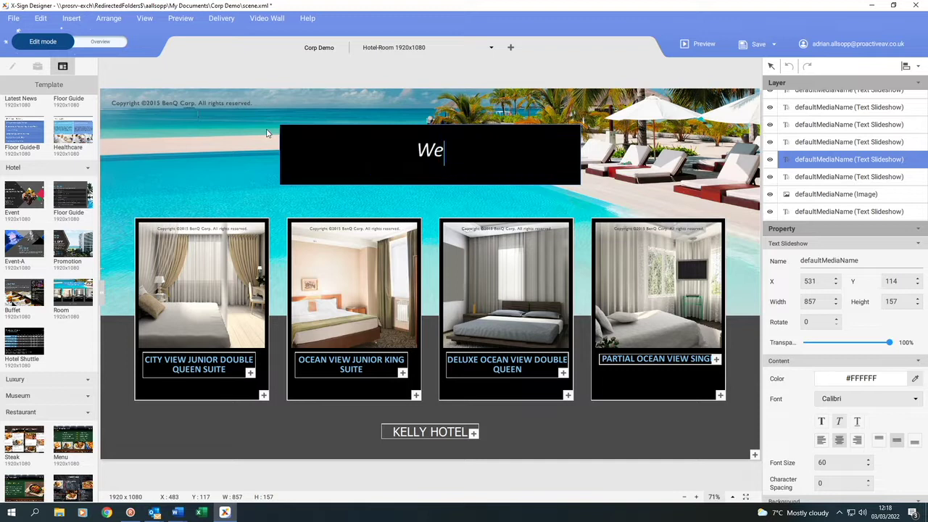
text(lcome to Proactive AV)
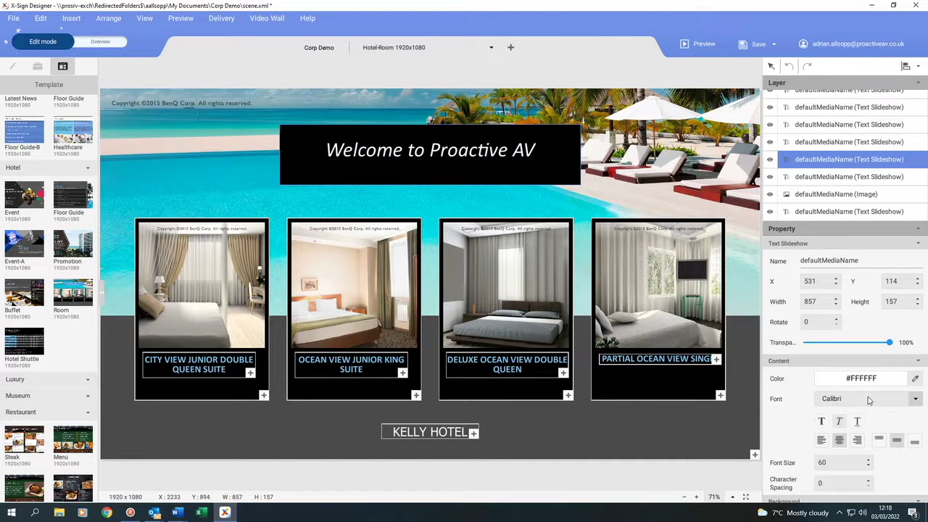
Make the welcome banner's text blue #0096D7.
key(Escape)
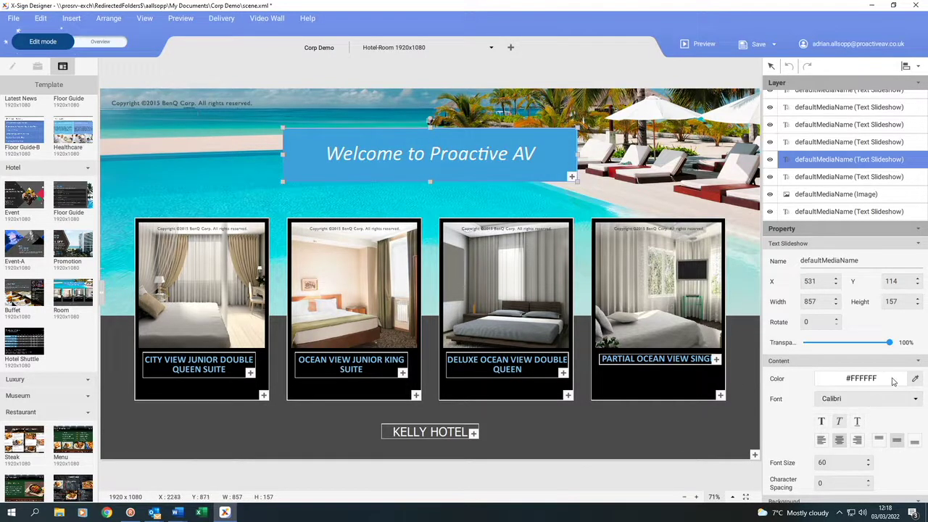
click(881, 378)
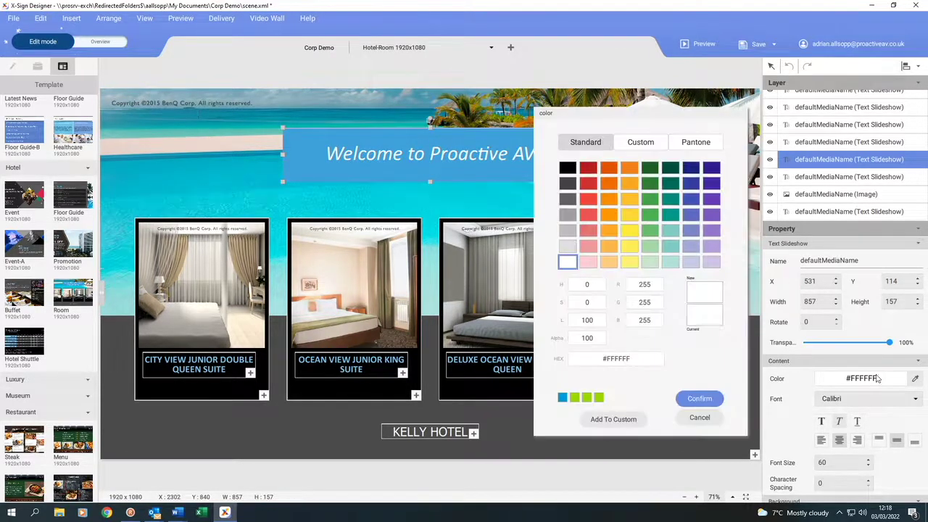
click(562, 397)
click(694, 399)
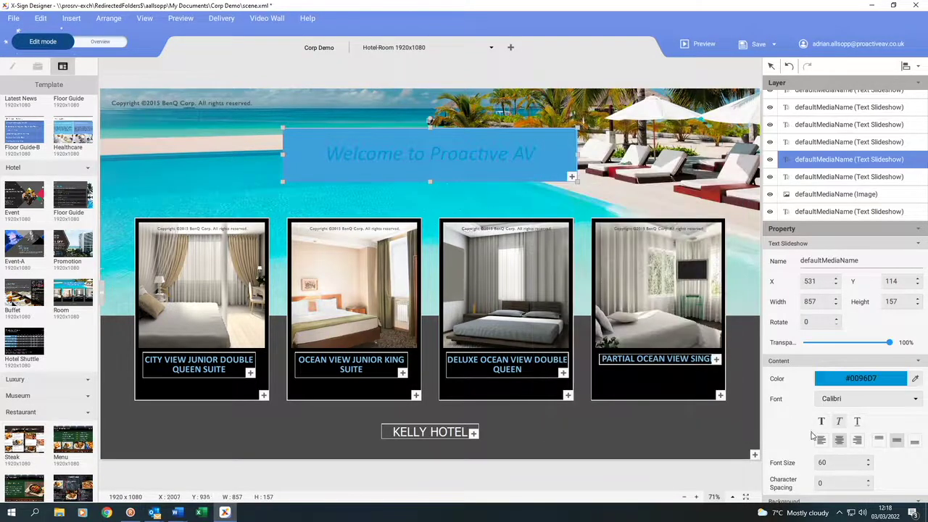
Give the welcome banner a green #96D700 background.
scroll(833, 405, down, 5)
scroll(840, 399, down, 1)
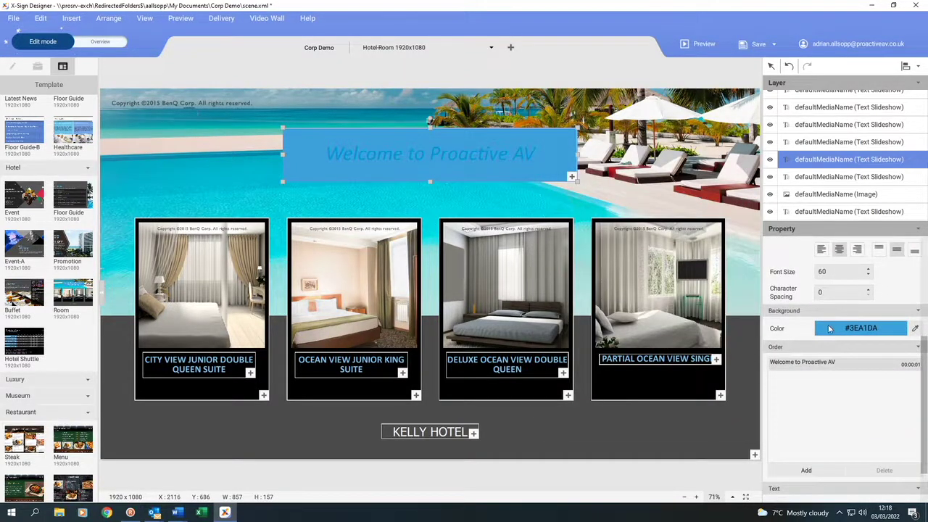
click(830, 328)
click(574, 398)
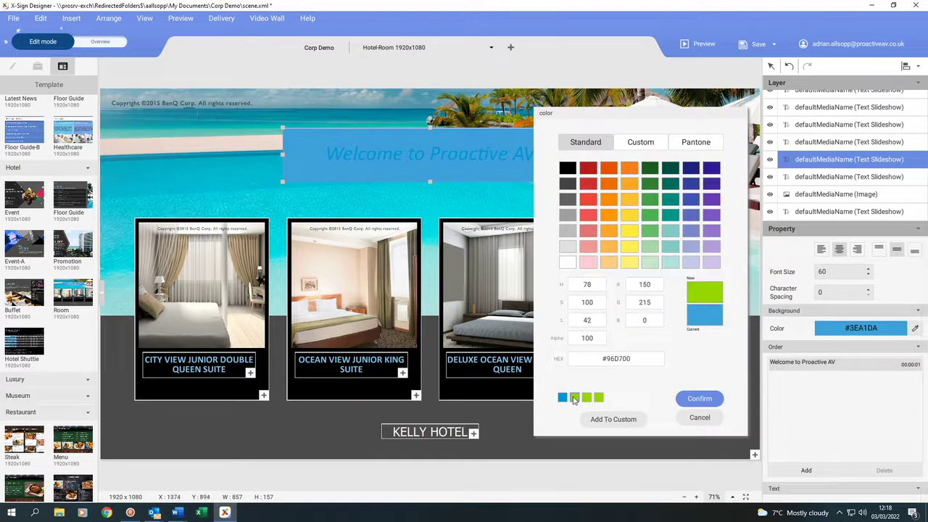
click(681, 398)
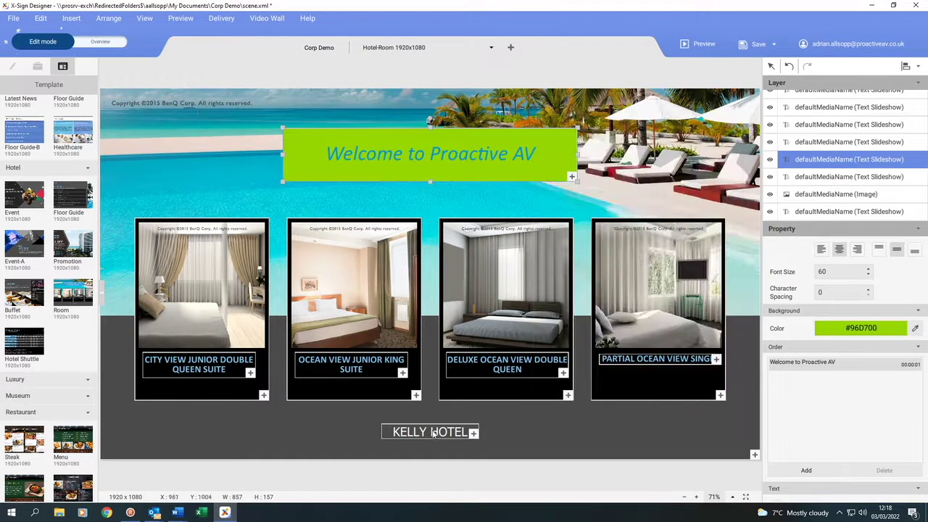
click(433, 433)
Delete the KELLY HOTEL text and shrink the welcome banner to 687x111 at the top-left corner.
key(Delete)
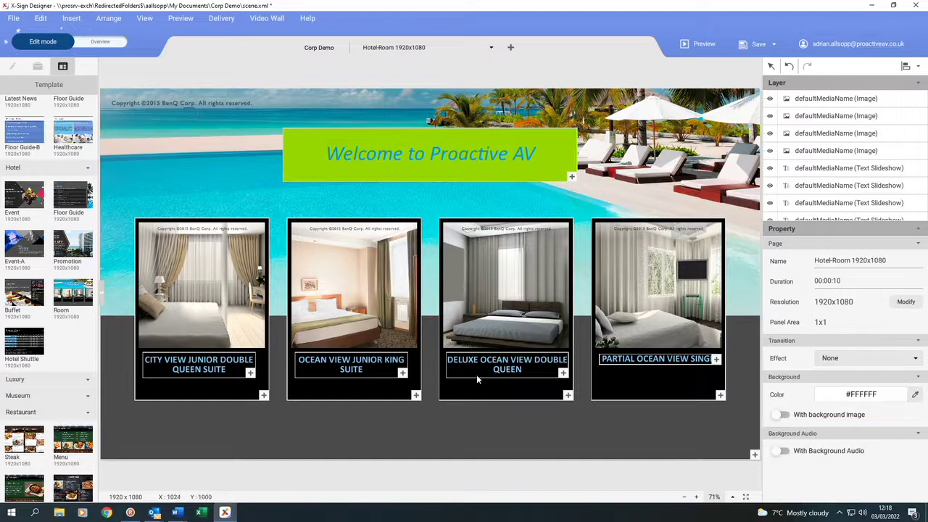
click(551, 175)
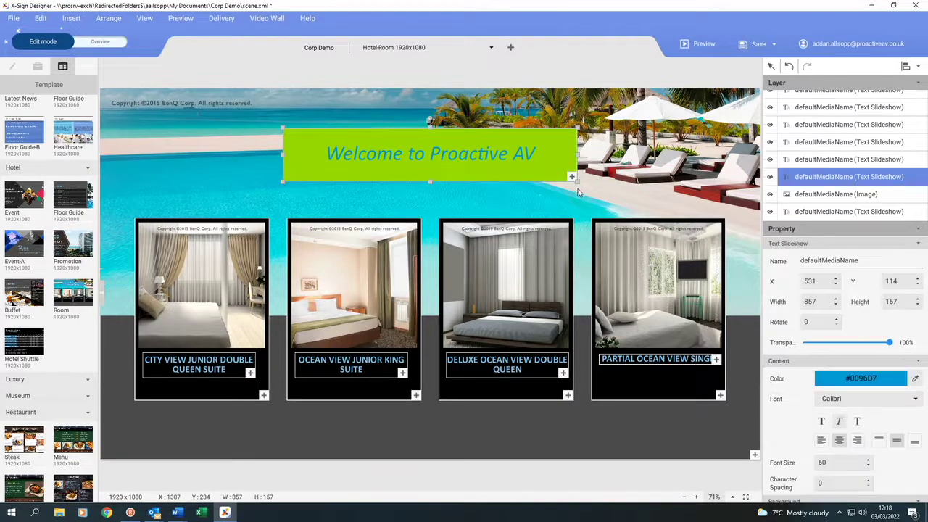
drag(572, 177, 513, 161)
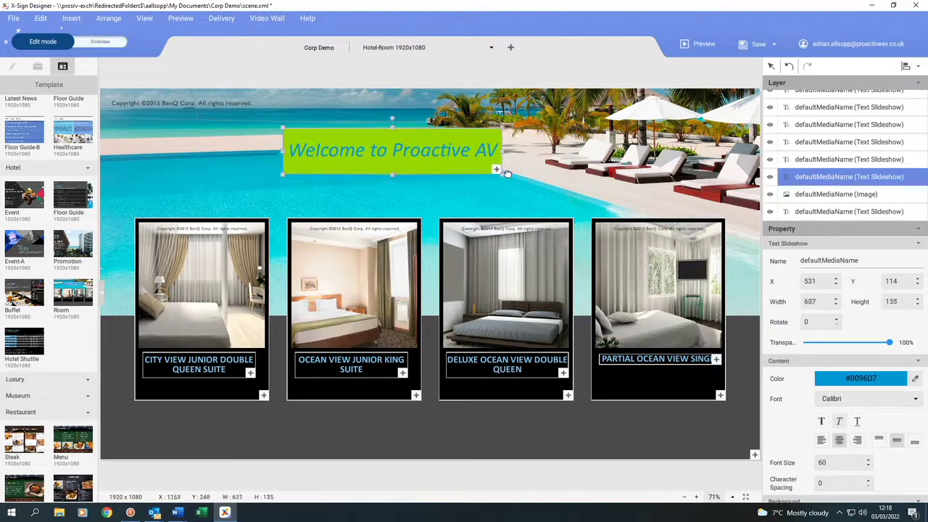
drag(398, 145, 223, 114)
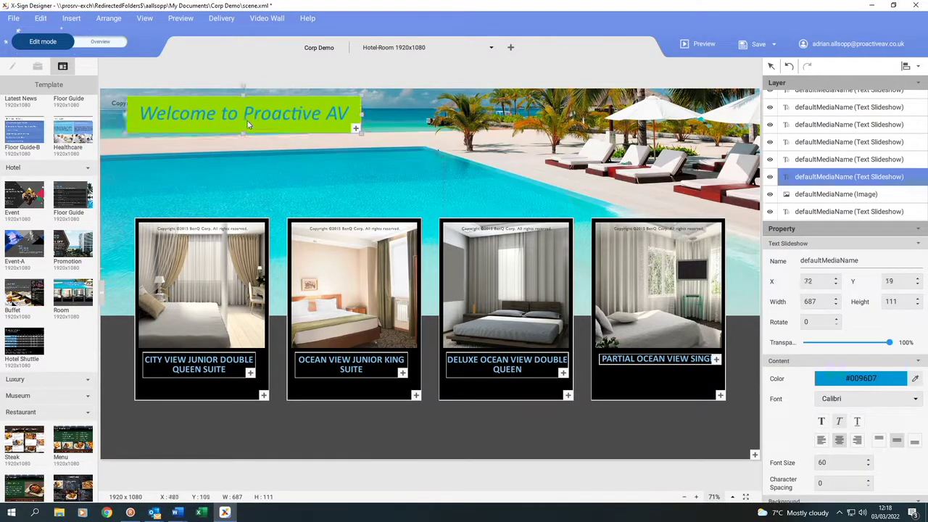
click(436, 177)
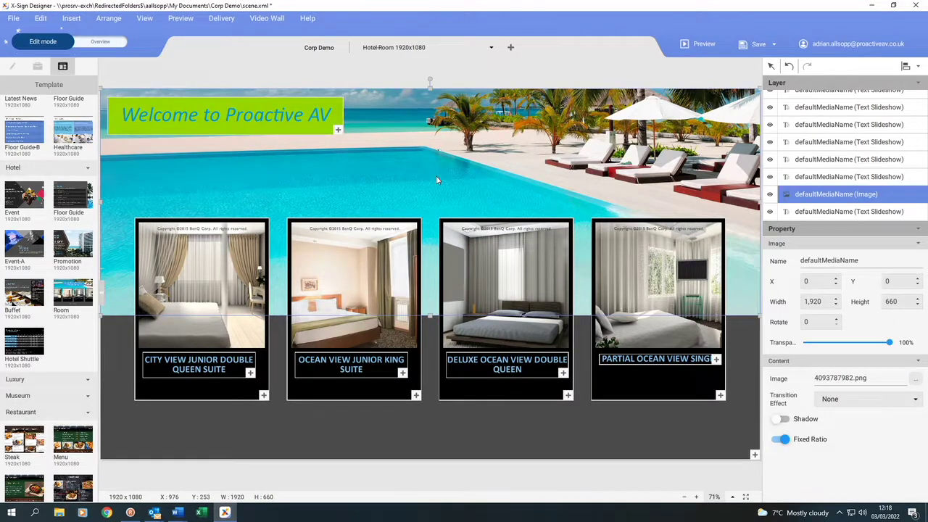
Replace the beach background with the Blue criss cross image.
key(Delete)
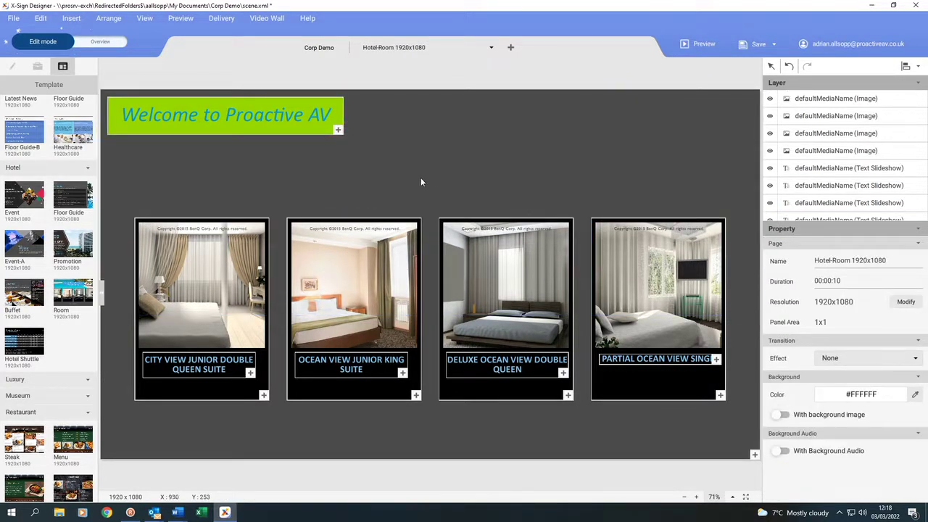
double_click(232, 184)
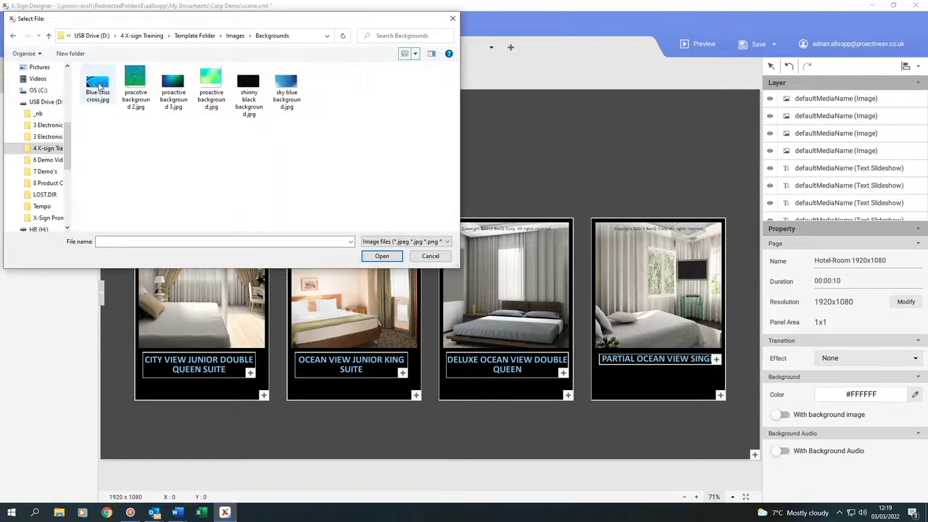
double_click(99, 85)
drag(420, 256, 362, 137)
Bring the title banner to the front.
click(301, 124)
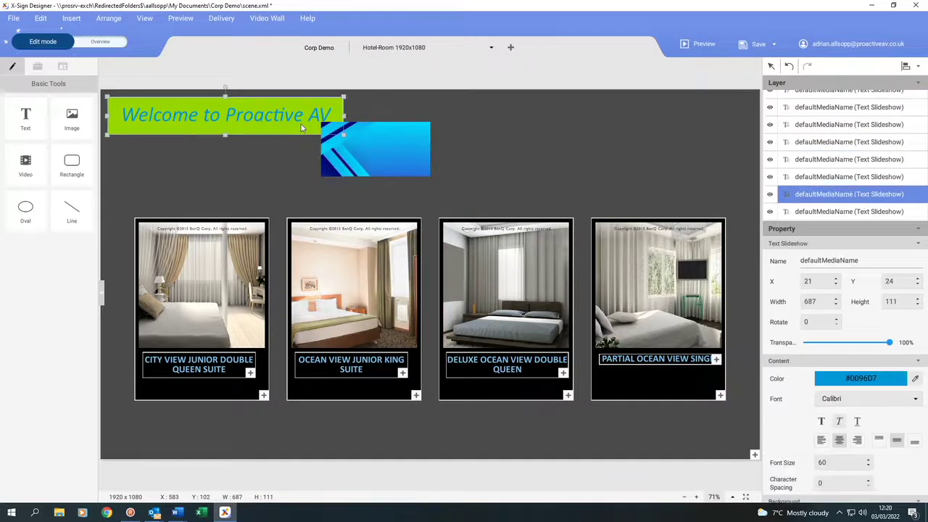
right_click(300, 124)
click(329, 263)
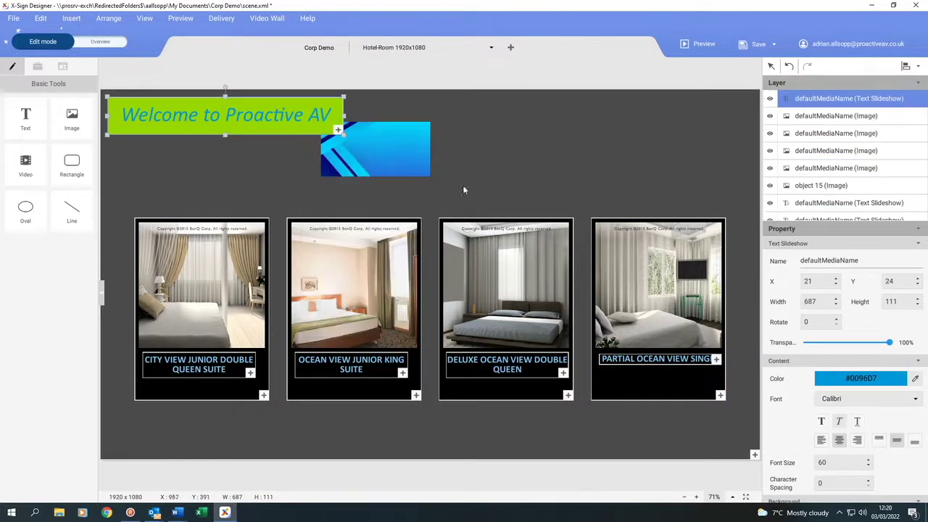
Stretch the Blue criss cross image across the page as a backdrop.
click(384, 158)
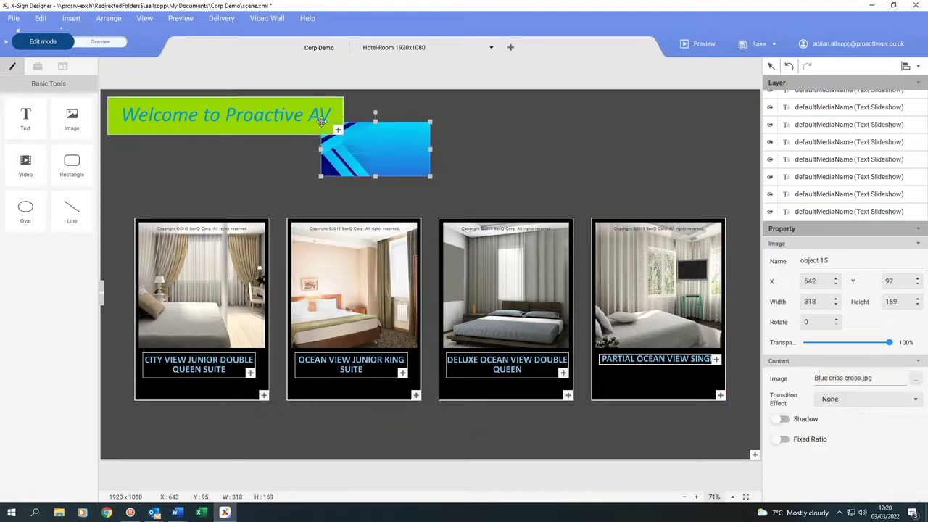
drag(321, 122, 105, 91)
drag(429, 175, 759, 461)
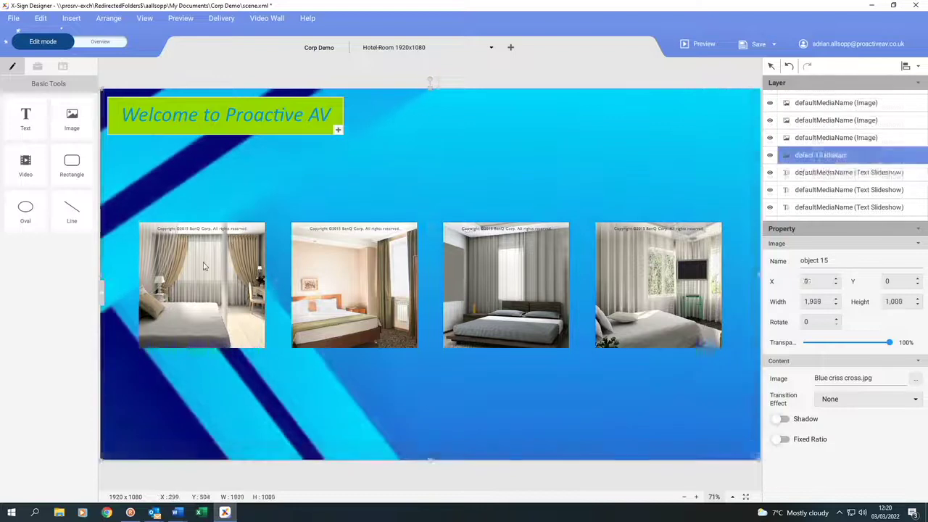
Swap the first bedroom photo for an image slideshow sized 366x377 at 70, 389.
click(204, 266)
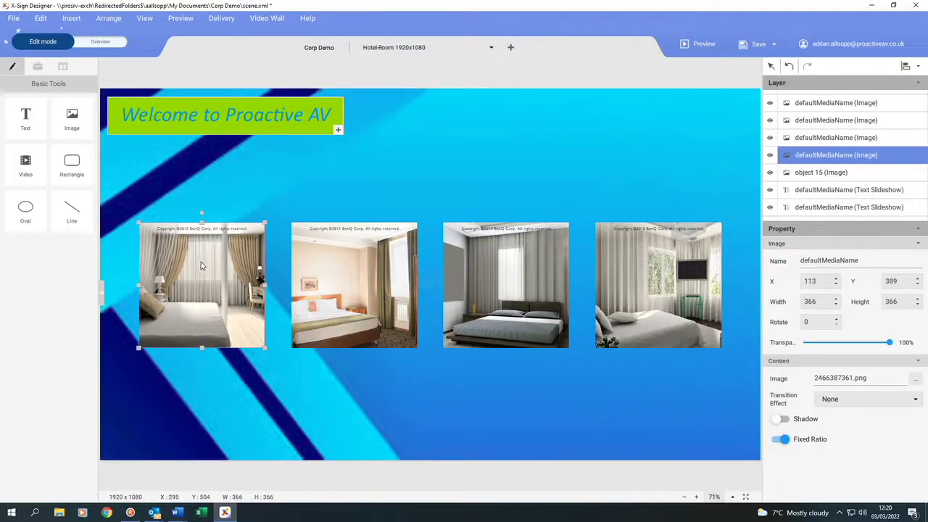
key(Delete)
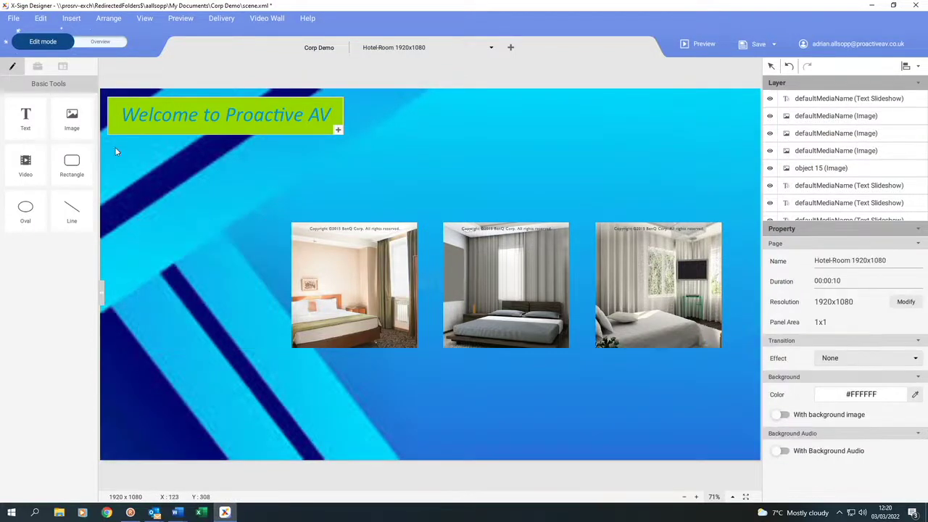
click(37, 66)
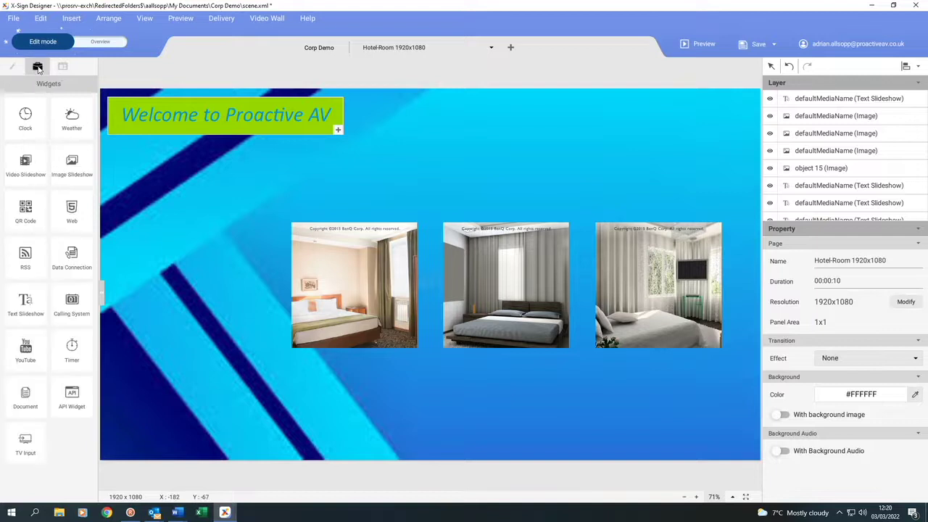
click(71, 164)
drag(426, 290, 337, 291)
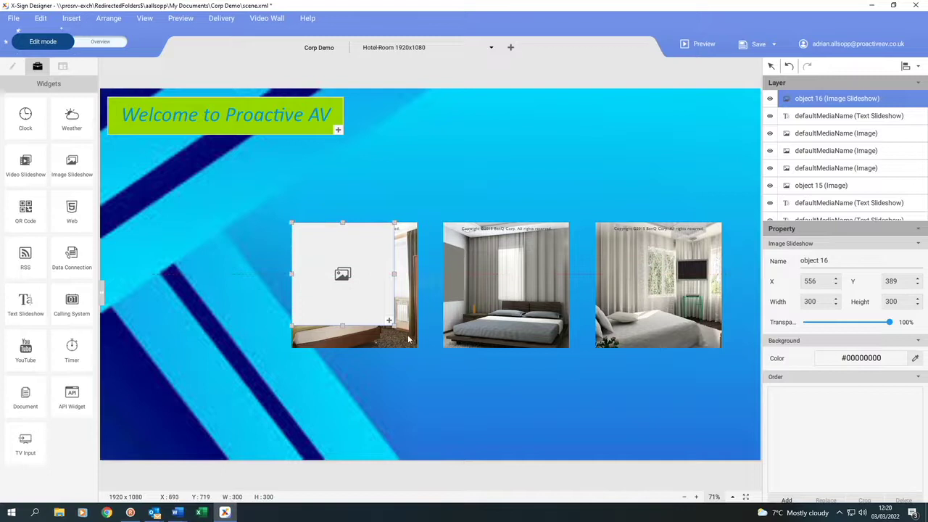
drag(392, 325, 414, 350)
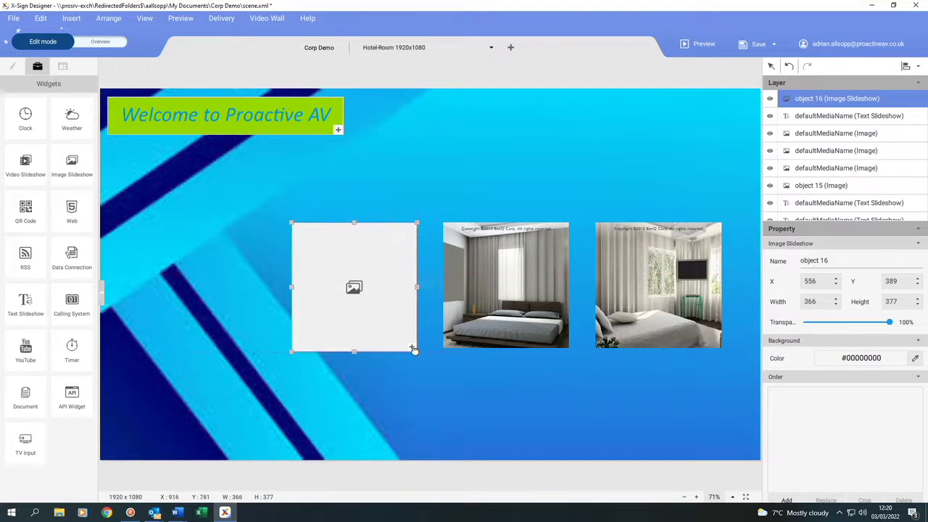
drag(383, 312, 223, 311)
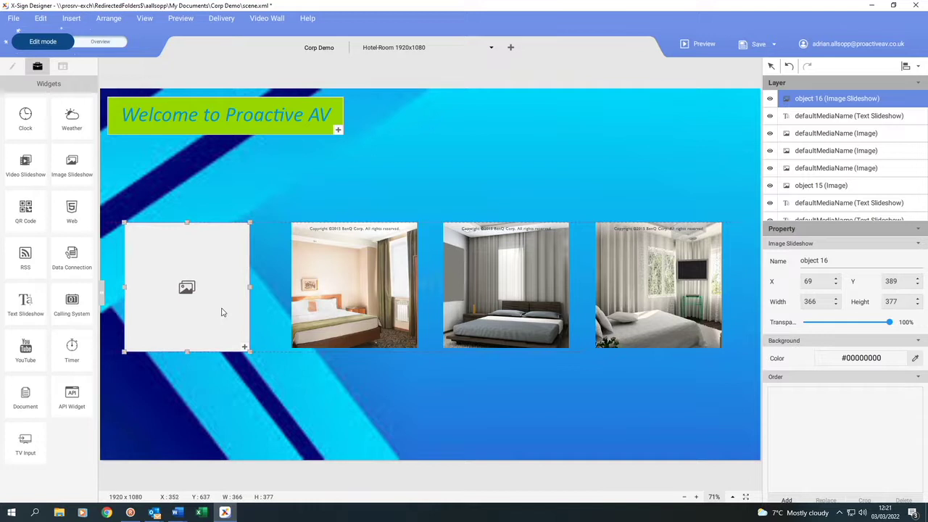
Load the Proactive Audio Visual photos from the Desktop into the image slideshow.
double_click(244, 349)
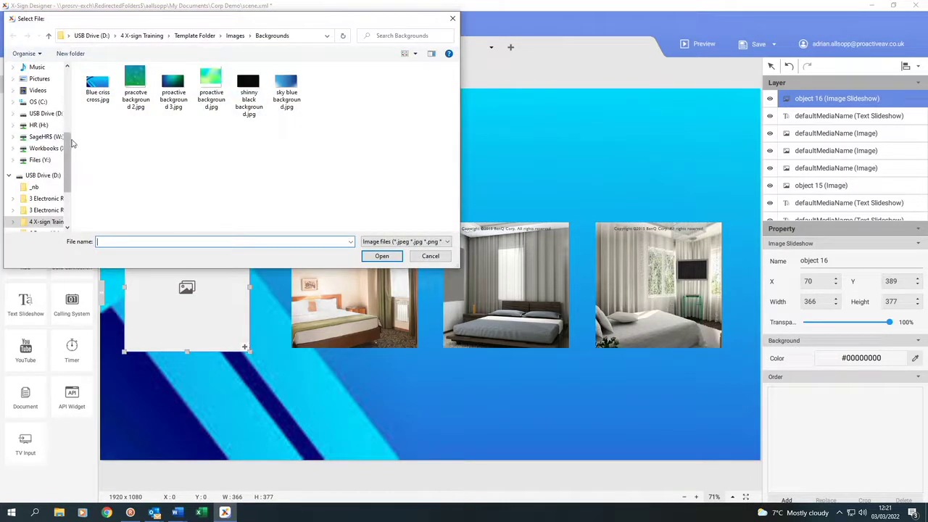
scroll(36, 116, up, 3)
click(37, 110)
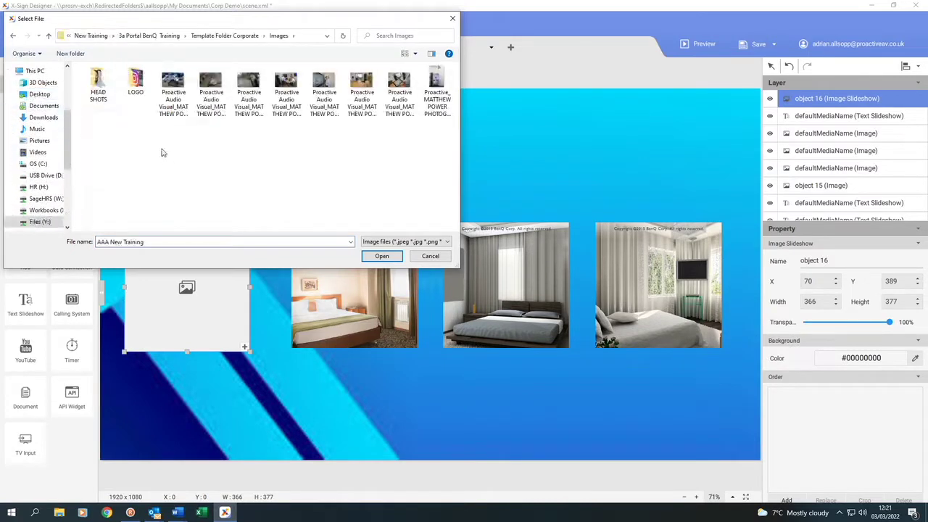
drag(161, 150, 444, 69)
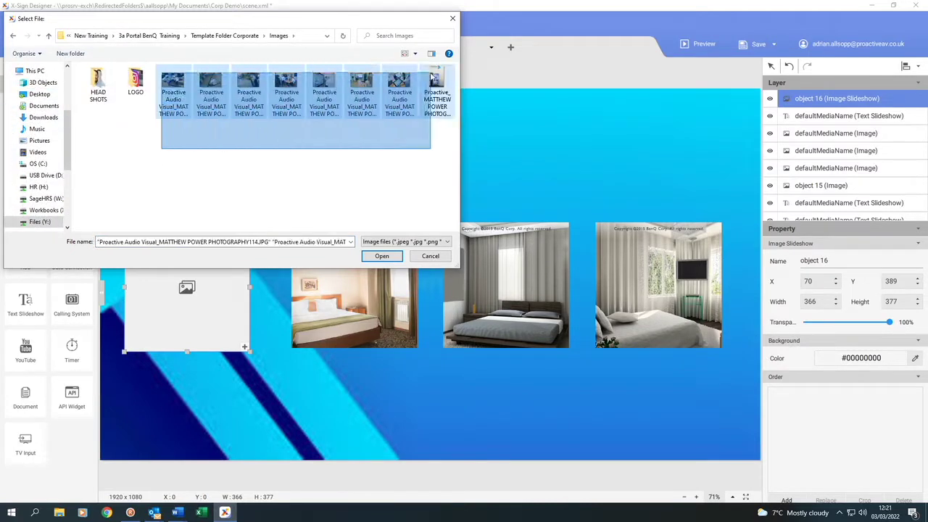
click(382, 256)
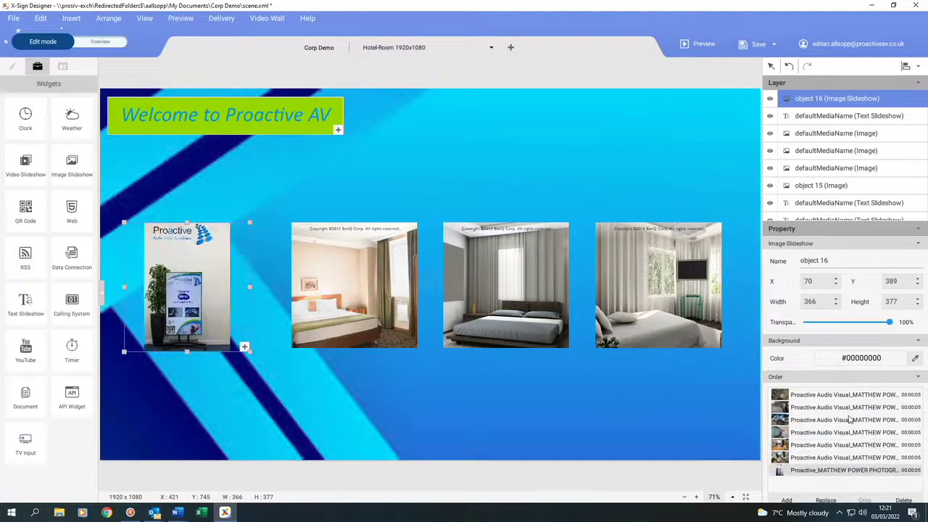
Apply a Cube transition to all slideshow images and delete the second bedroom photo.
scroll(850, 419, down, 3)
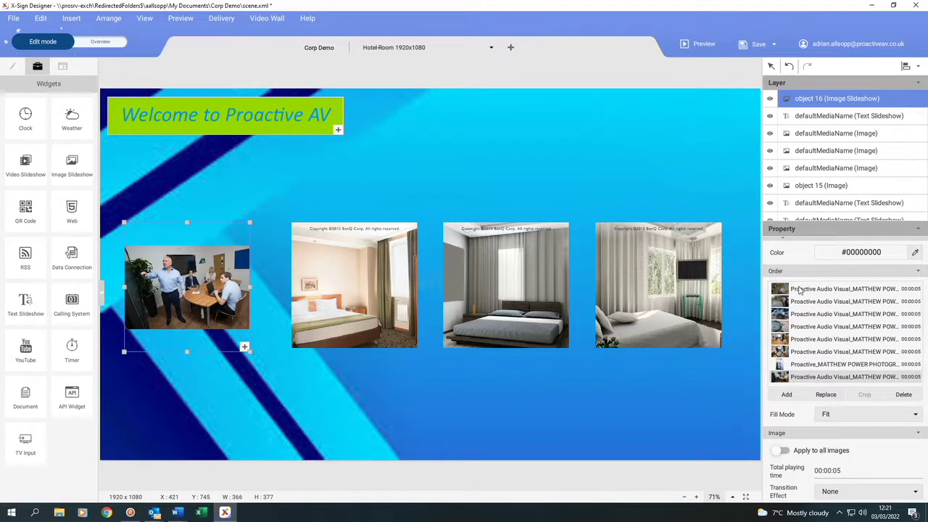
click(915, 492)
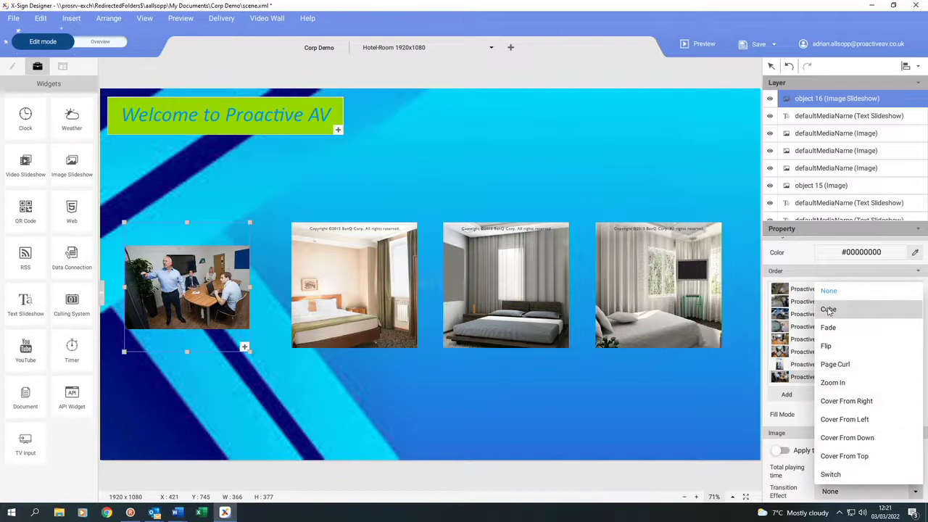
click(829, 310)
click(782, 450)
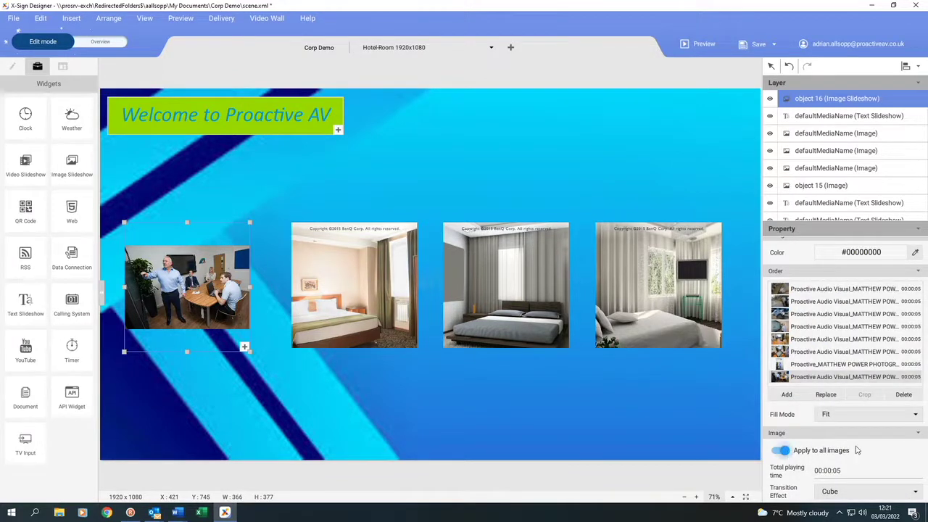
click(343, 282)
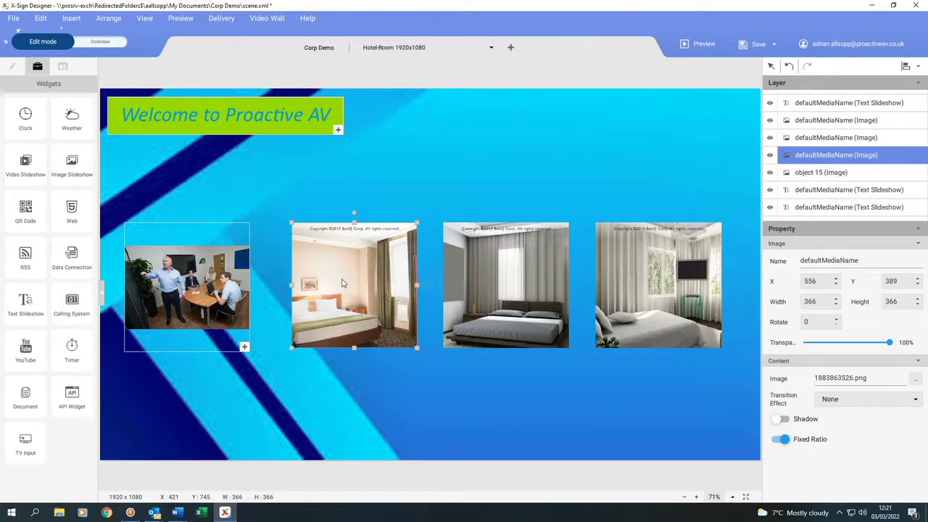
key(Delete)
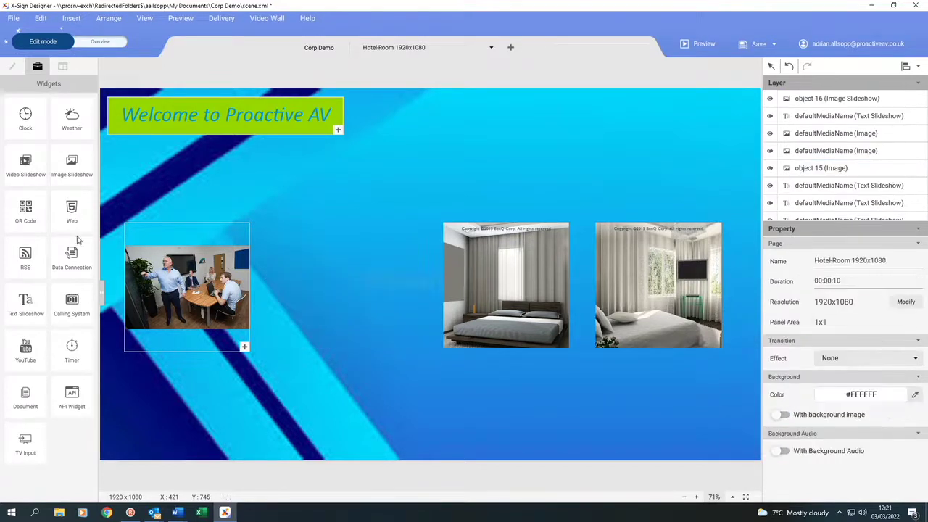
Add a 365x377 video slideshow in the second photo's spot.
click(26, 165)
drag(408, 305, 298, 304)
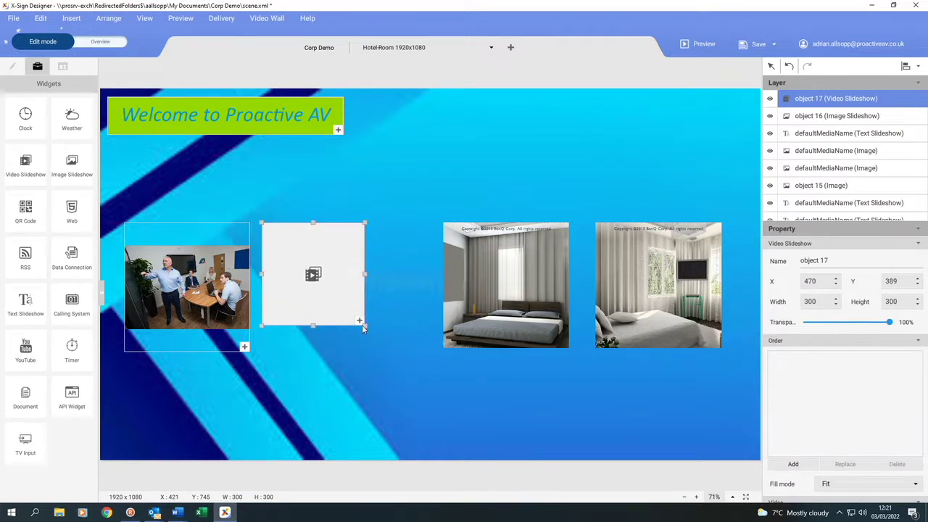
drag(362, 325, 387, 351)
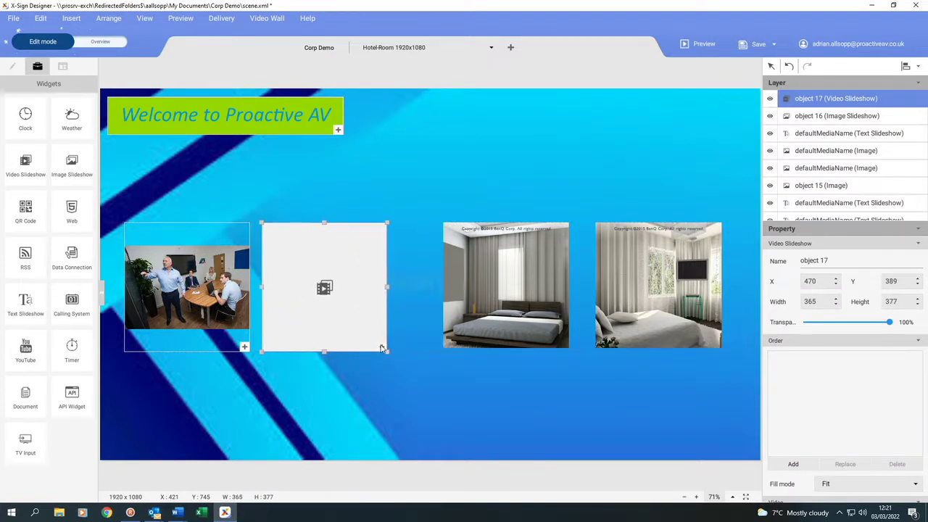
Load Touchscreen short version.mov from the Desktop into the video slideshow.
double_click(383, 348)
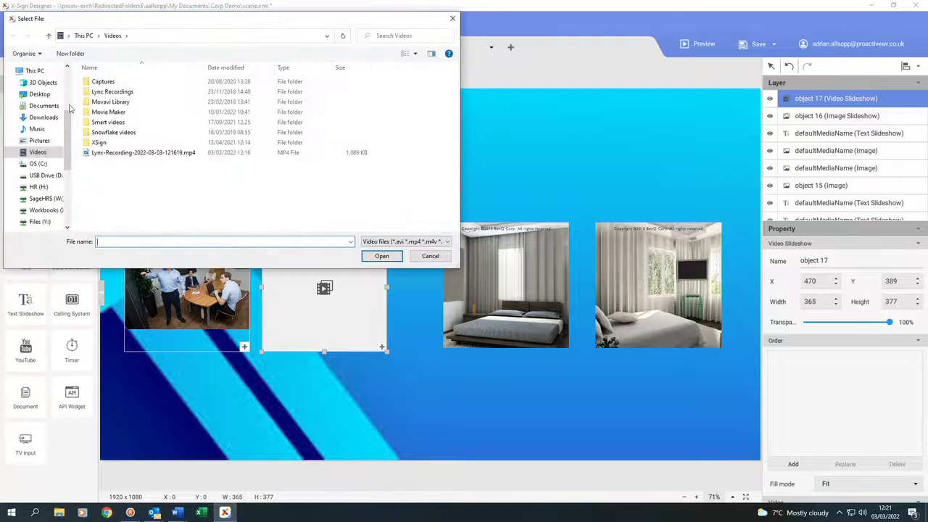
click(40, 94)
double_click(116, 82)
click(113, 82)
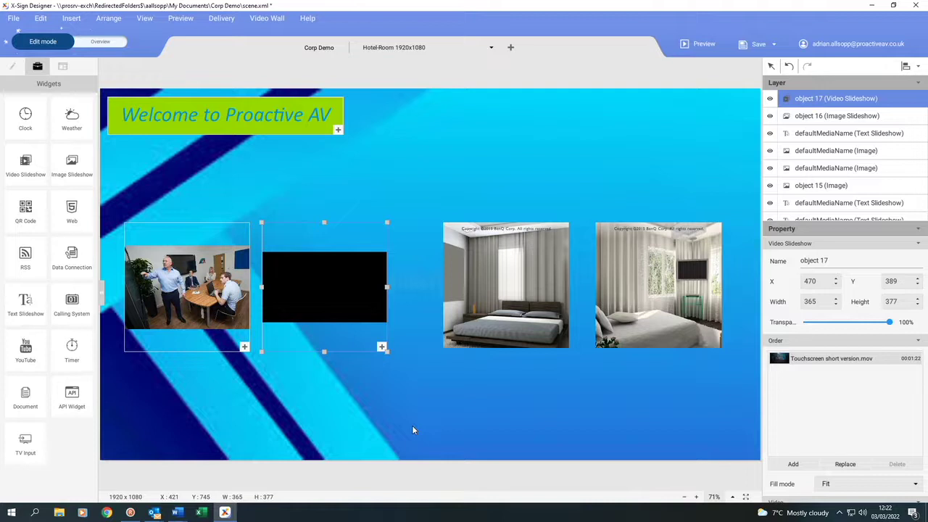
click(512, 287)
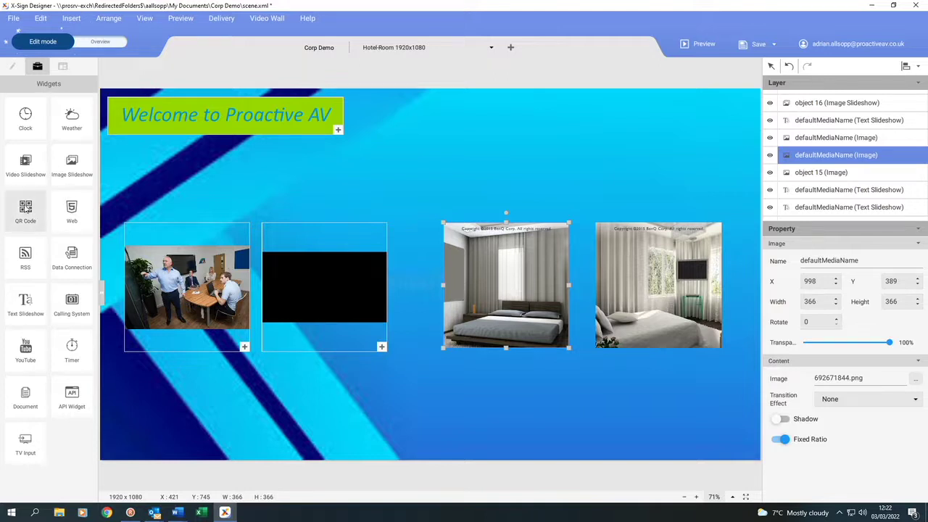
click(25, 208)
click(380, 246)
text(www.proactivea)
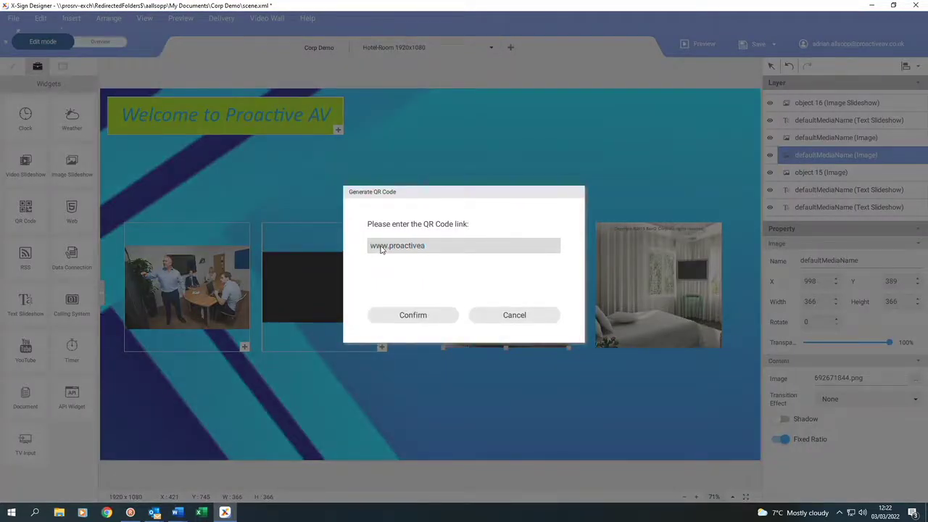
text(v.co)
key(BackSpace)
key(BackSpace)
key(BackSpace)
text(v.co.uk)
click(413, 316)
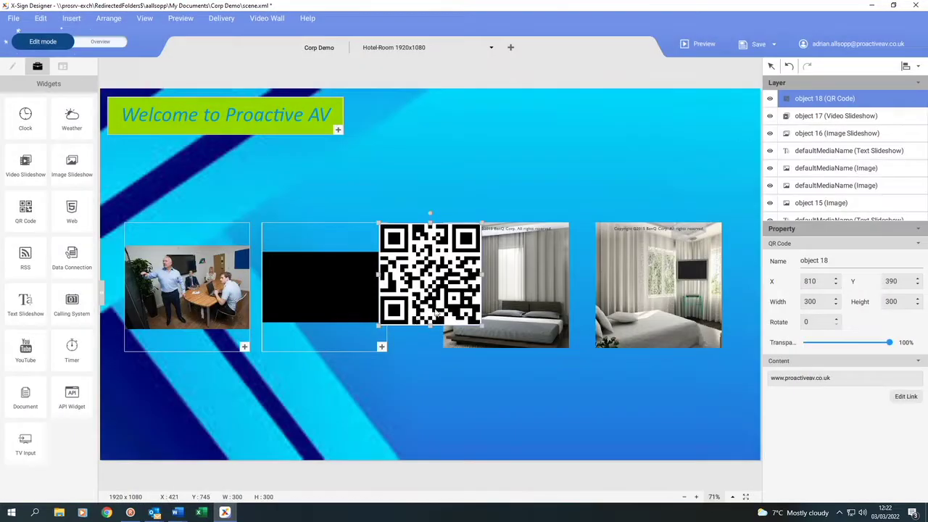
Delete the third bedroom photo and move the QR code into its place, enlarged to 369x376.
click(537, 302)
key(Delete)
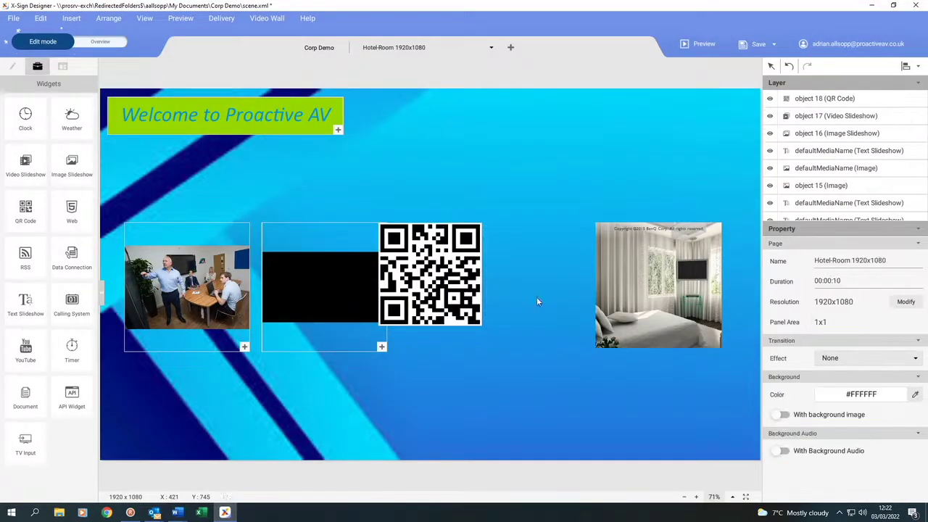
mouse_move(464, 276)
mouse_down()
mouse_move(505, 286)
mouse_move(501, 270)
mouse_move(453, 261)
mouse_up()
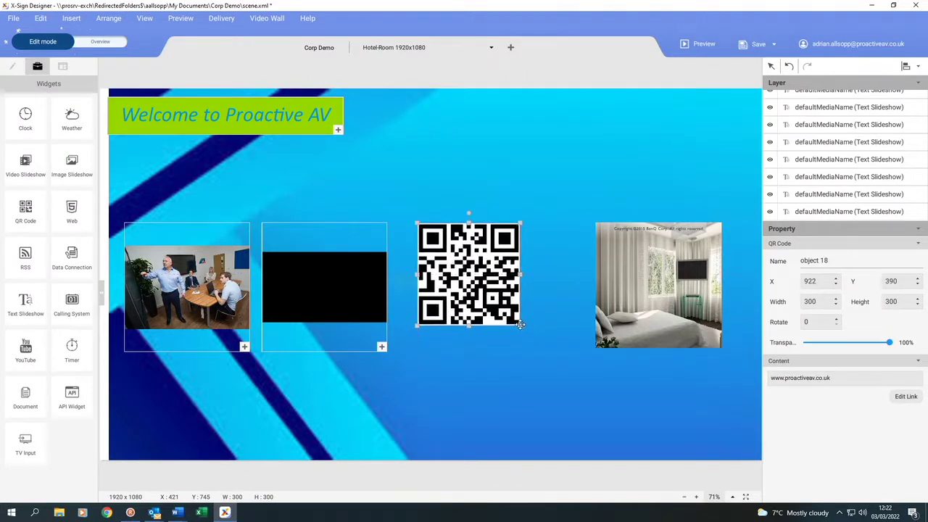
drag(520, 324, 544, 352)
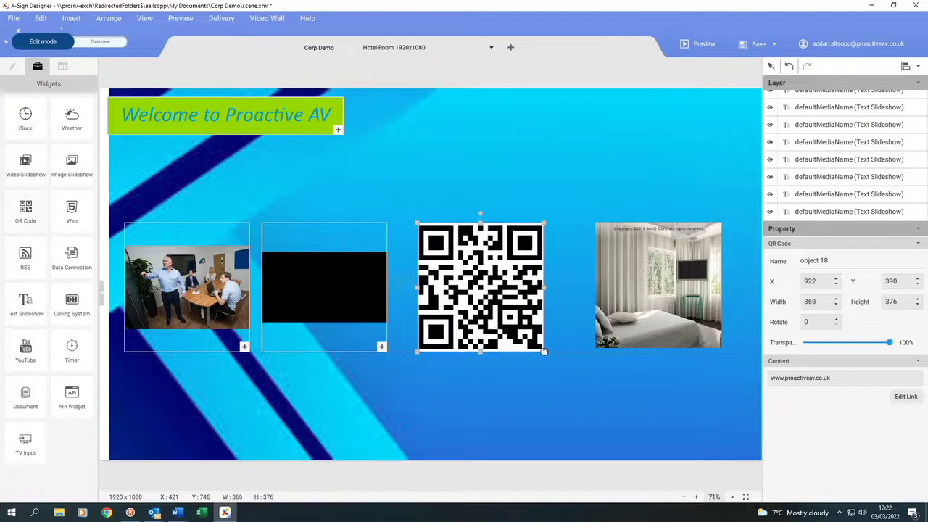
Add an RSS widget using the Twitter feed link copied from the Word document.
click(26, 253)
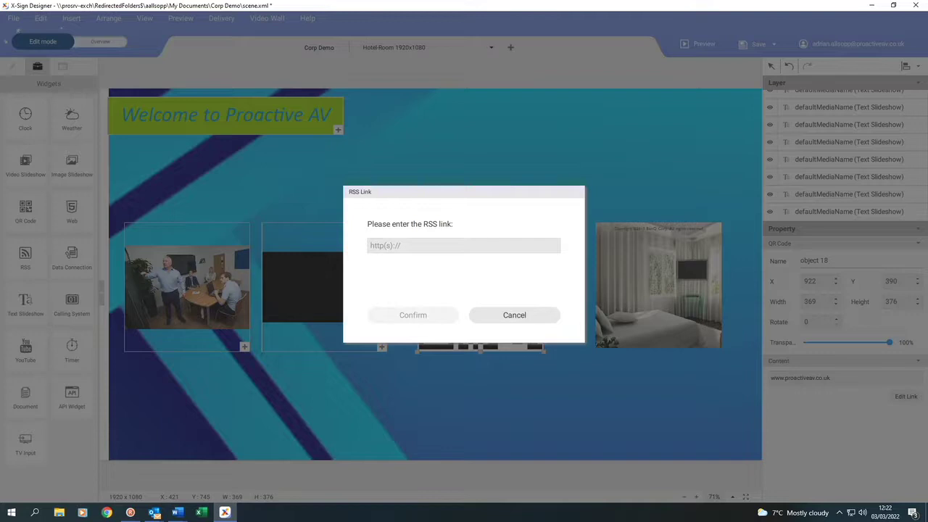
click(59, 512)
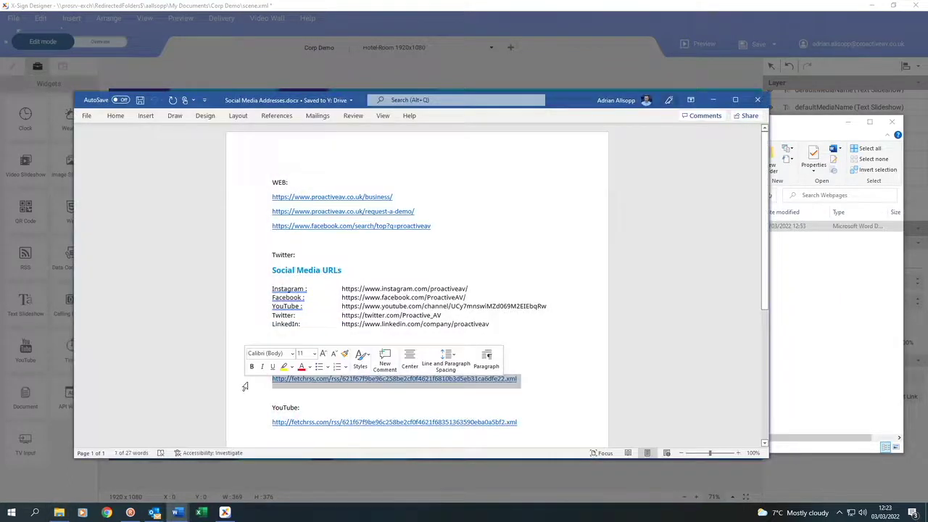
key(ctrl+c)
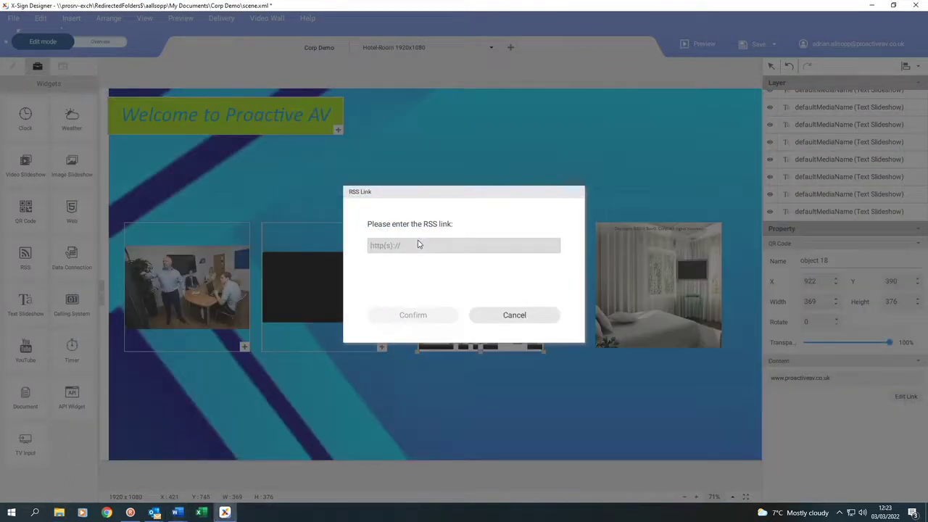
key(ctrl+v)
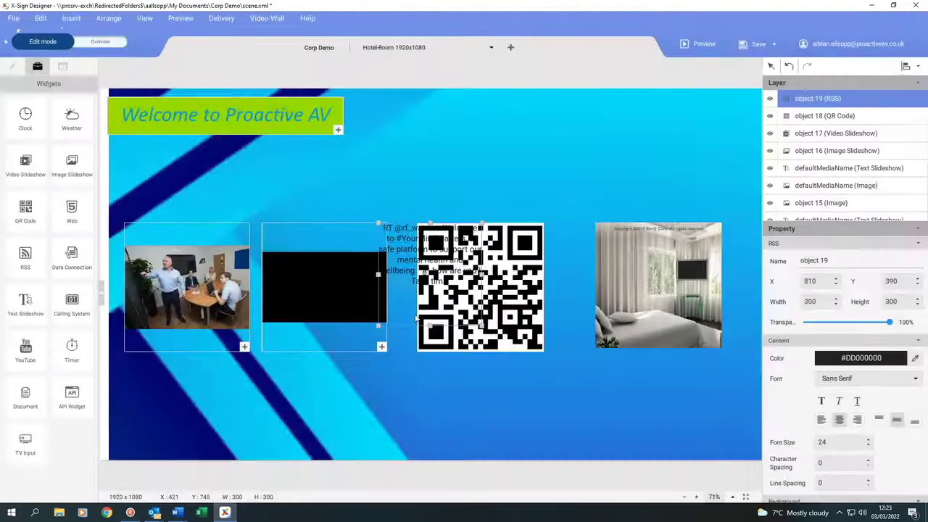
Position the RSS box below the media row as a shallow strip stretched to 1737x203.
drag(398, 255, 416, 393)
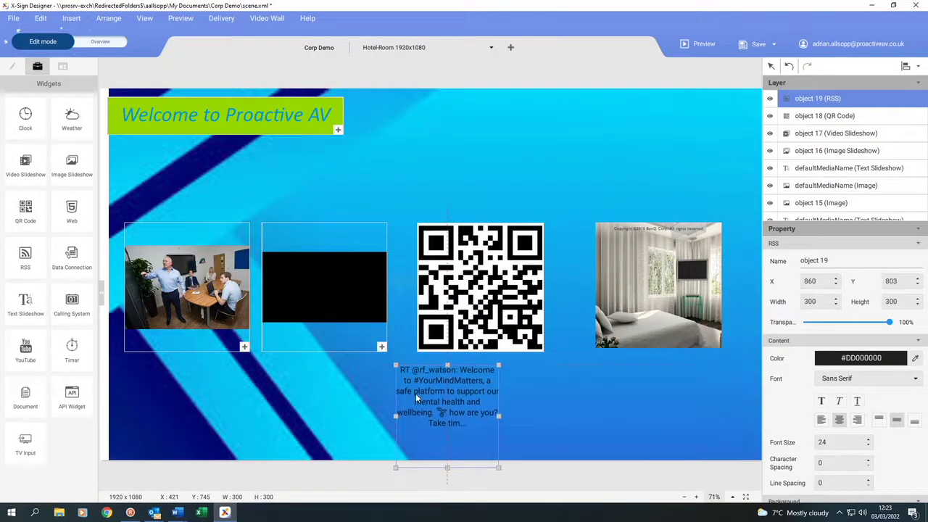
drag(447, 467, 447, 434)
drag(395, 400, 125, 398)
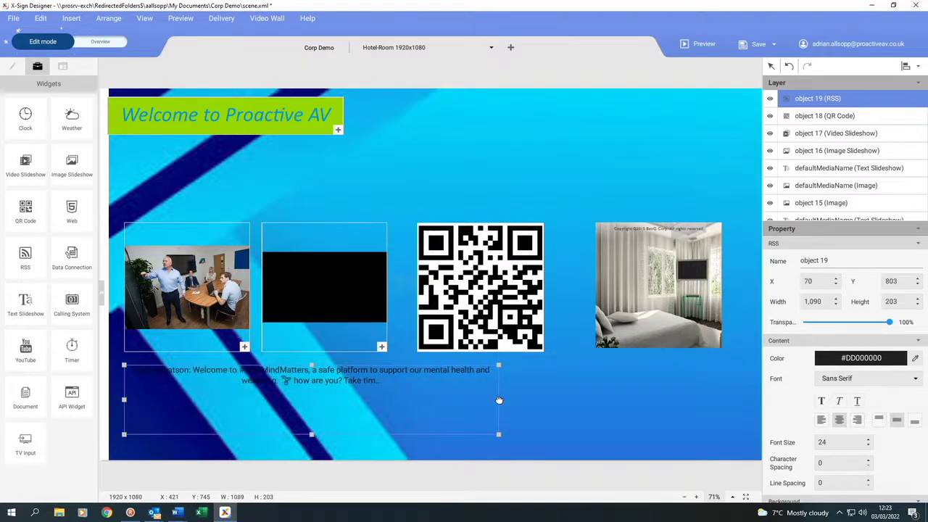
drag(499, 400, 721, 400)
scroll(838, 395, down, 5)
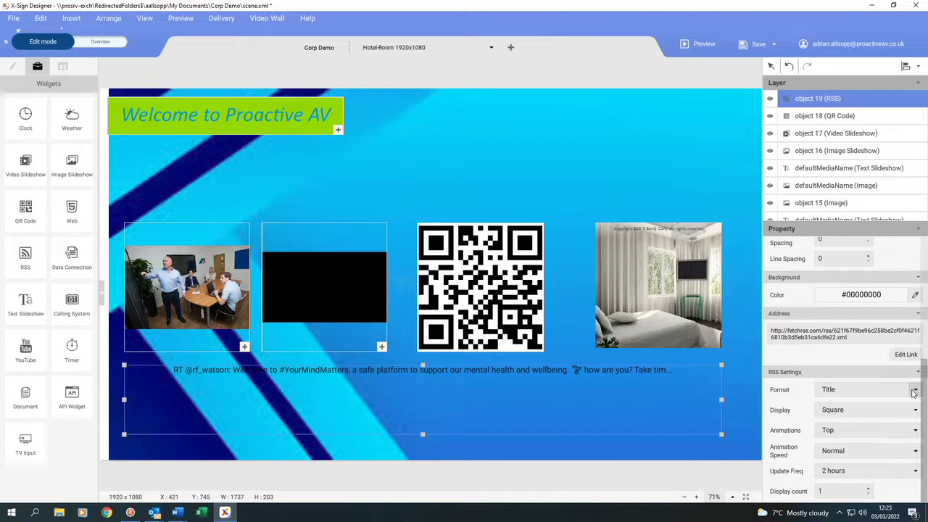
Set the RSS feed format to Title and Description, leaving the animation unchanged.
click(913, 392)
click(844, 441)
click(835, 430)
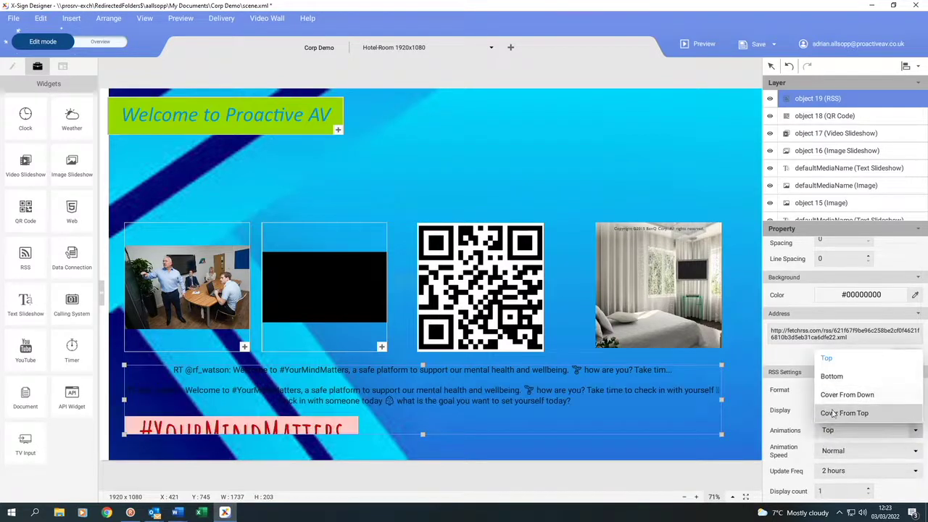
click(802, 419)
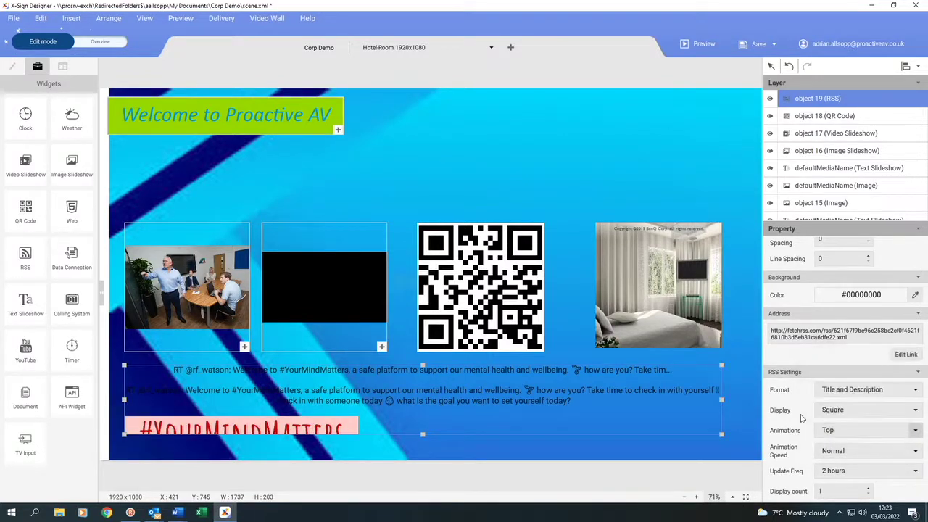
Make the feed display as Scrolling Text refreshing every 30 minutes, then start a YouTube widget.
click(915, 410)
click(840, 444)
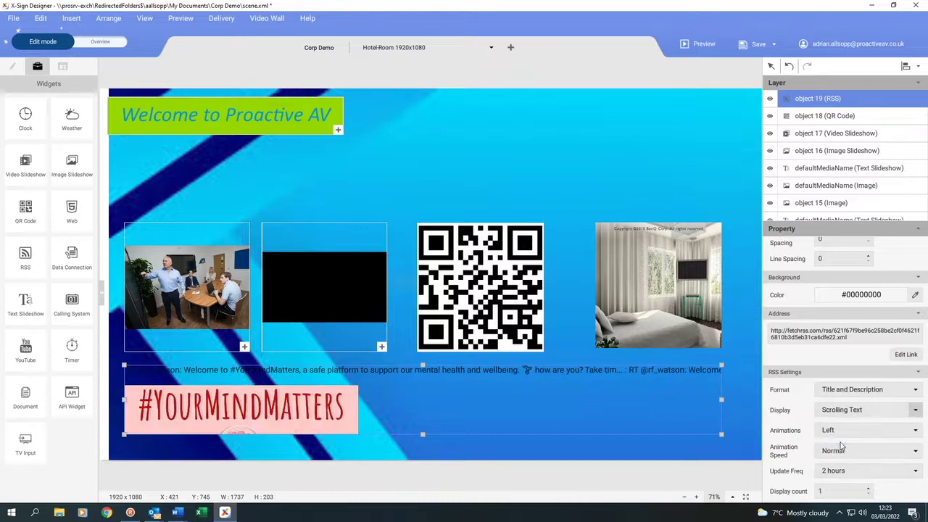
click(916, 472)
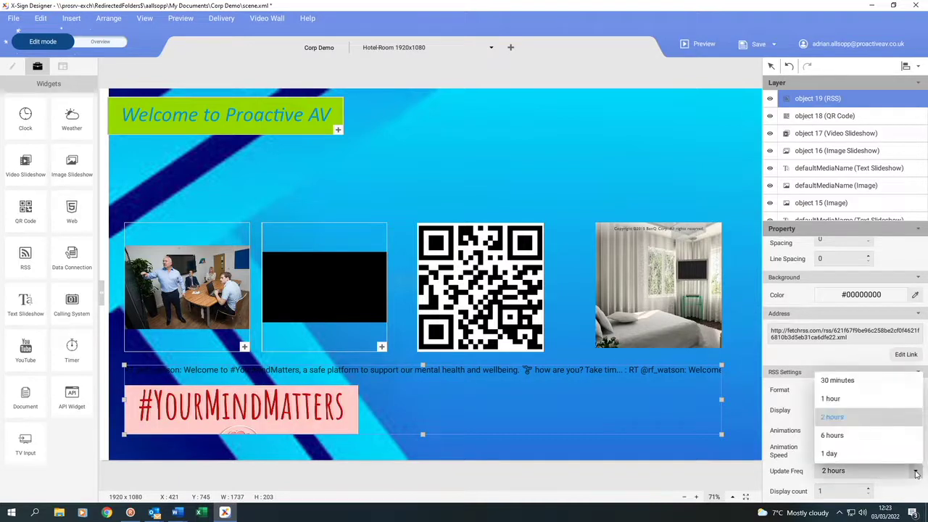
click(835, 380)
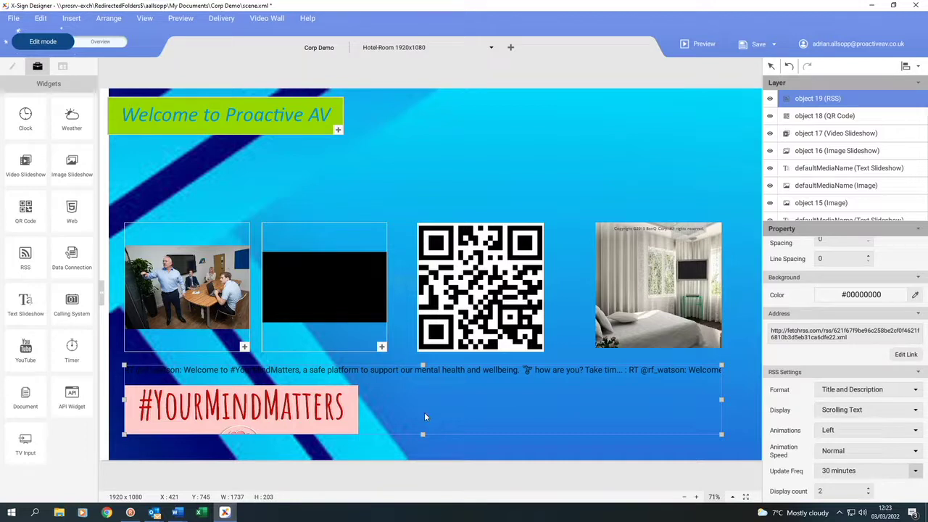
click(26, 349)
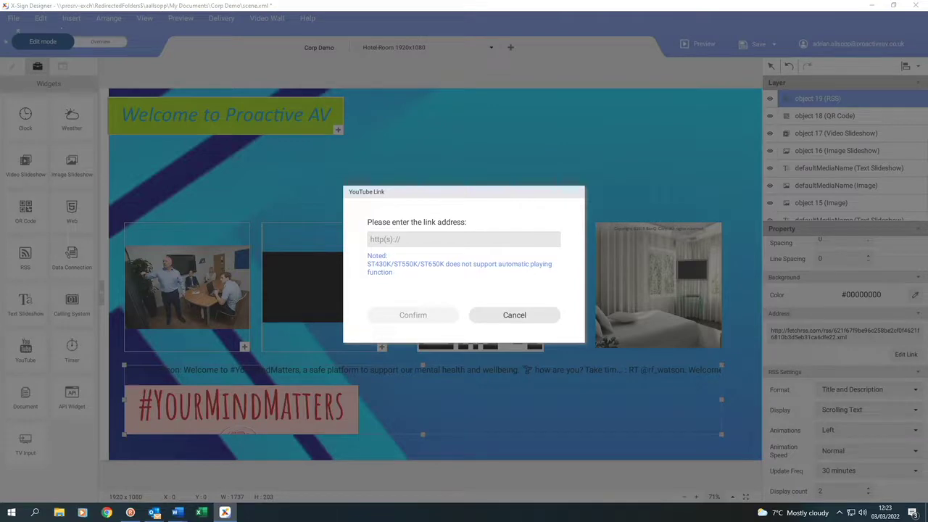
Add the pasted YouTube video link and place the video top-right, sized 869x351.
click(417, 239)
key(ctrl+v)
click(419, 314)
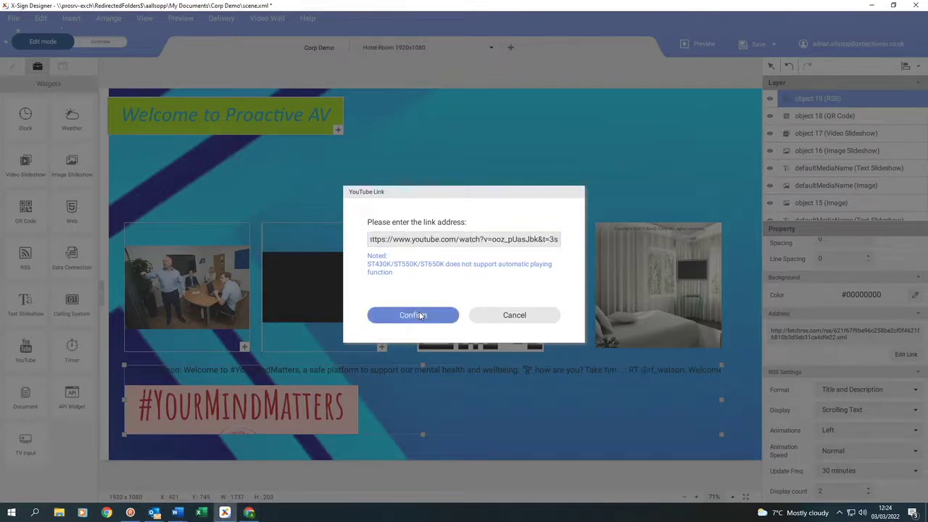
drag(416, 274, 462, 148)
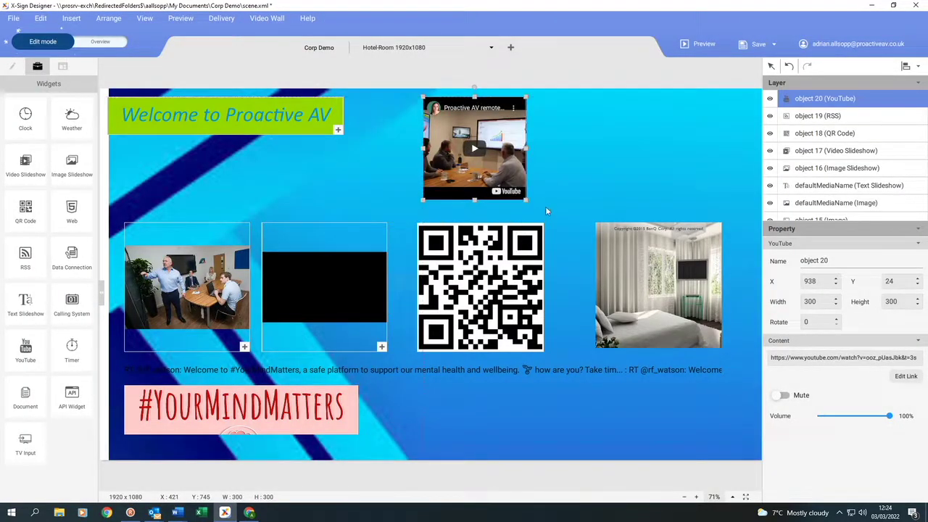
drag(525, 200, 721, 216)
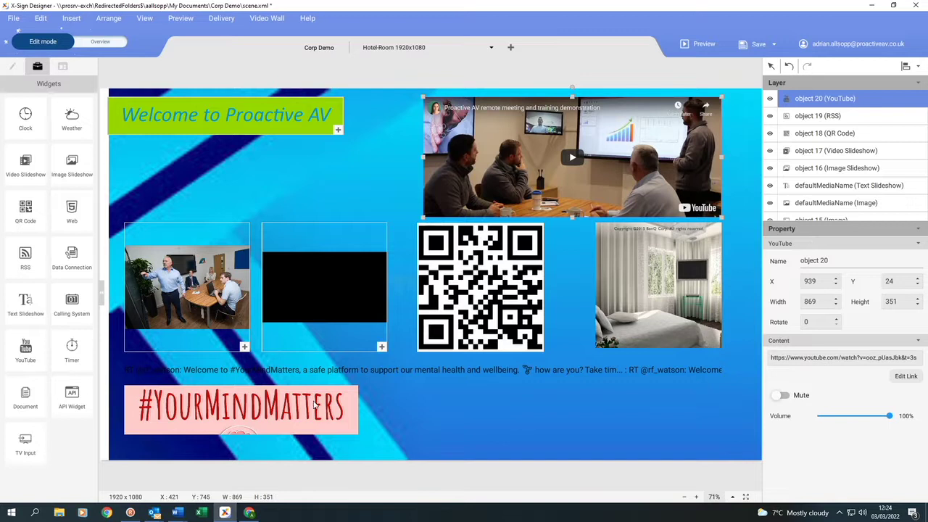
Add a weather widget beneath the welcome title.
click(72, 119)
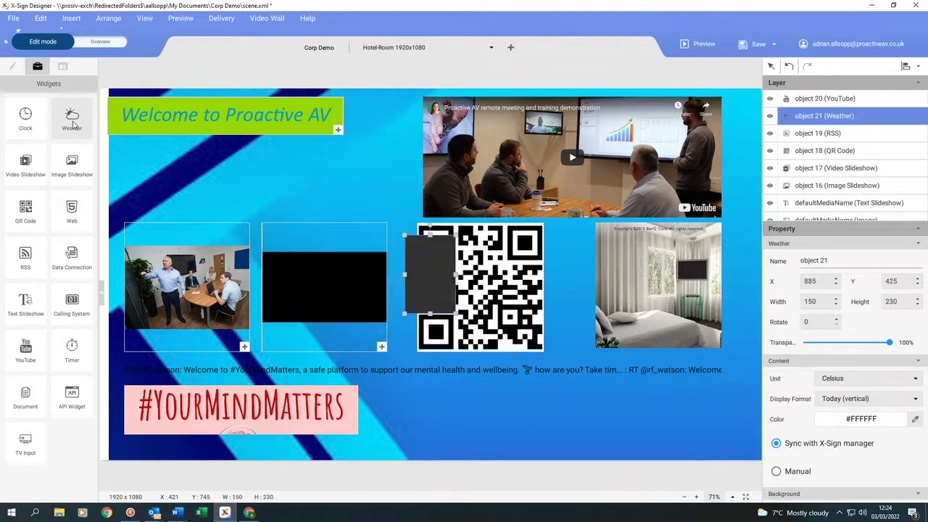
drag(429, 269, 156, 178)
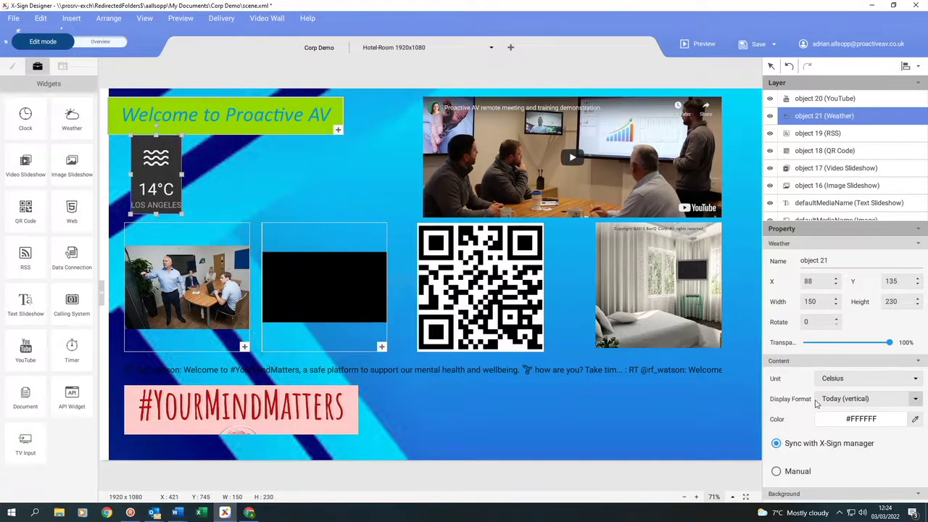
scroll(810, 384, down, 1)
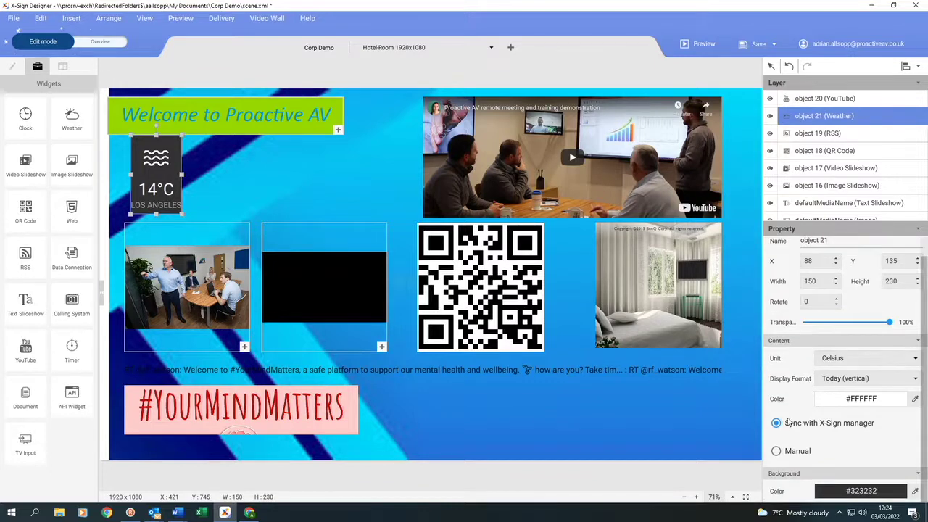
Set the weather location manually to Huntingdon and place a smaller clock beside it.
click(776, 450)
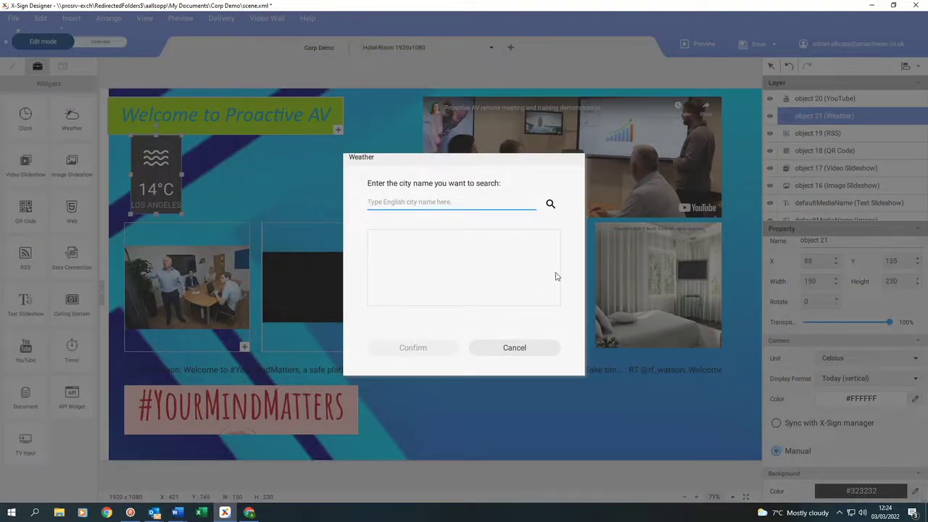
text(Huntingdon)
key(Return)
click(413, 347)
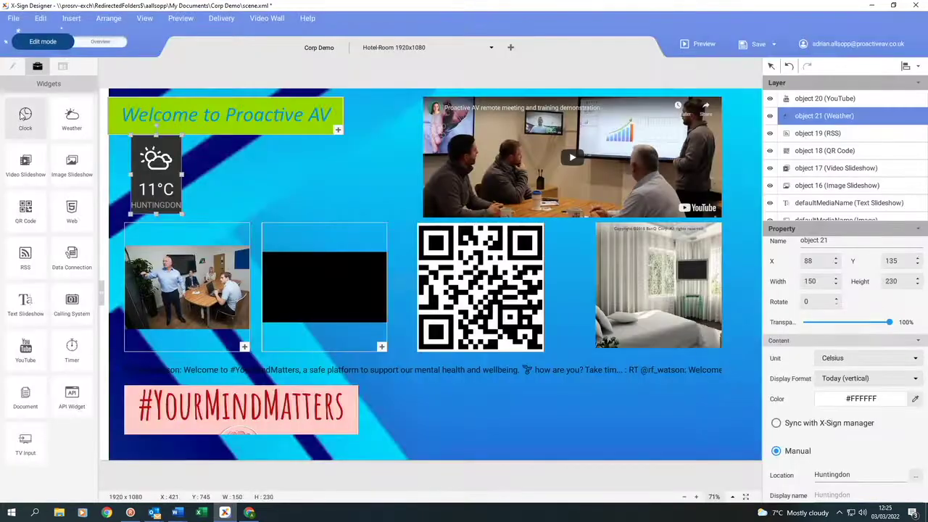
drag(25, 115, 368, 265)
drag(418, 283, 228, 183)
Change the clock text colour to the recently used green #96D700.
click(892, 403)
click(574, 398)
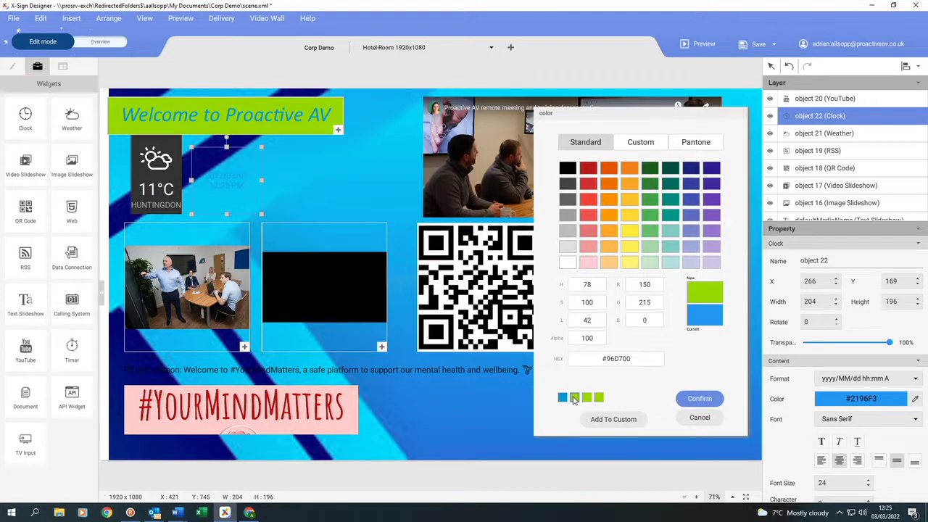
click(691, 399)
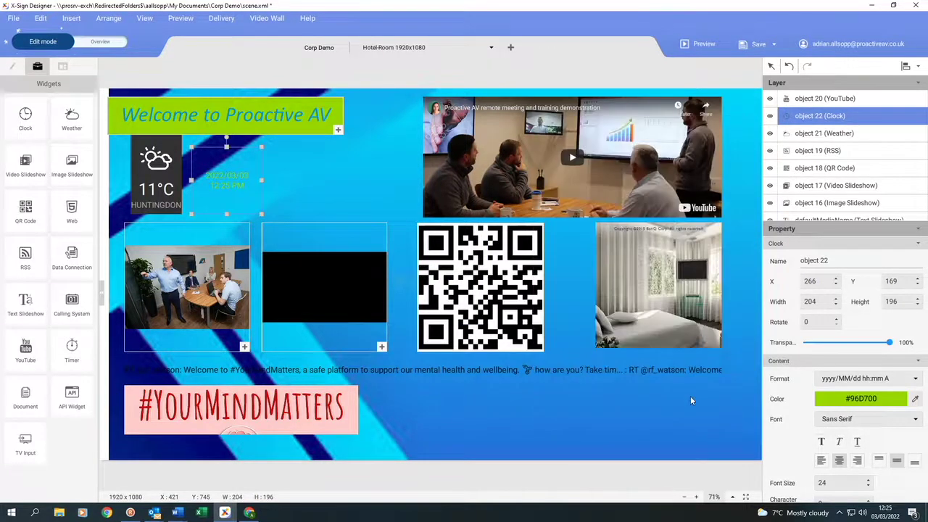
scroll(867, 484, up, 7)
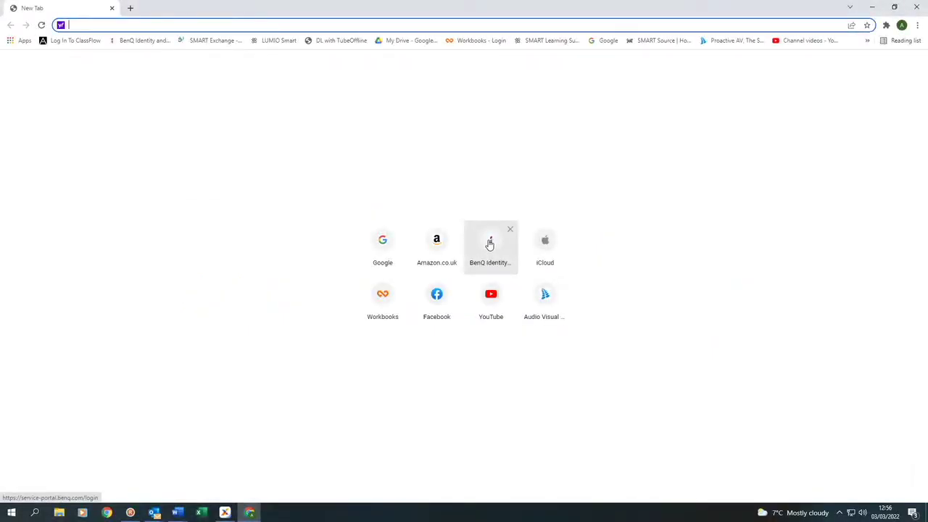
Log in through BenQ Identity and open the Proactive Pantone Screen device's schedule in X-Sign.
click(489, 244)
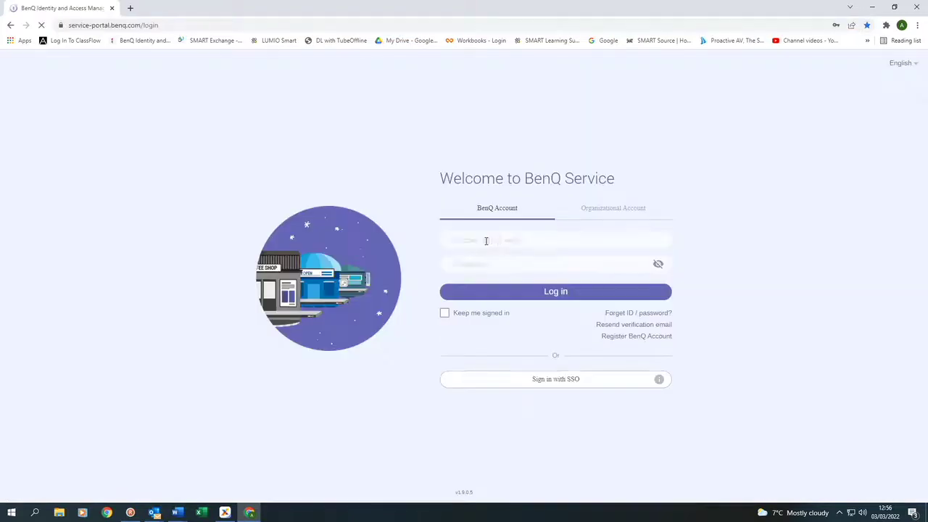
click(552, 292)
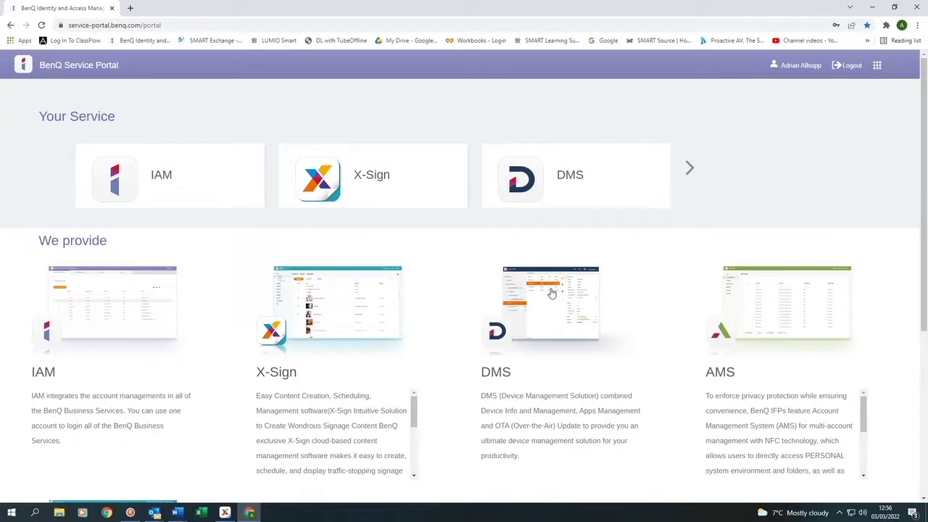
click(399, 184)
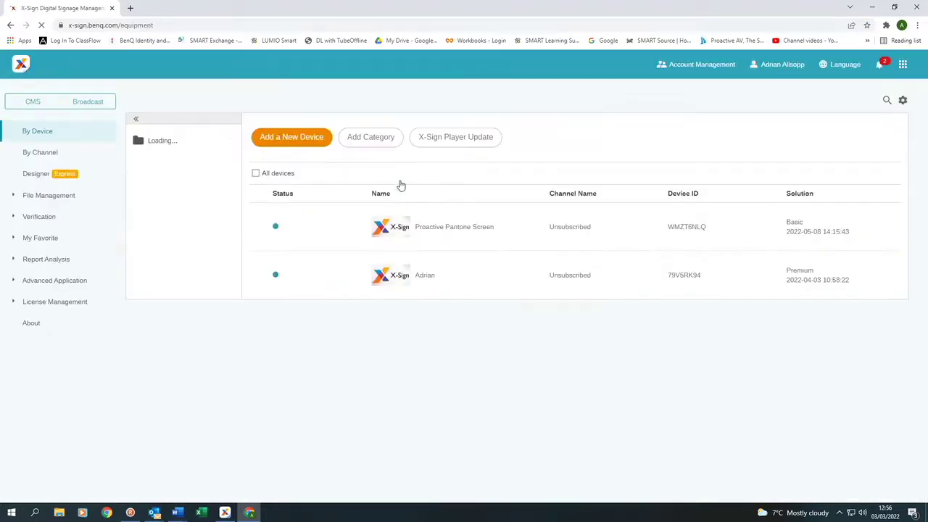
click(452, 234)
click(819, 142)
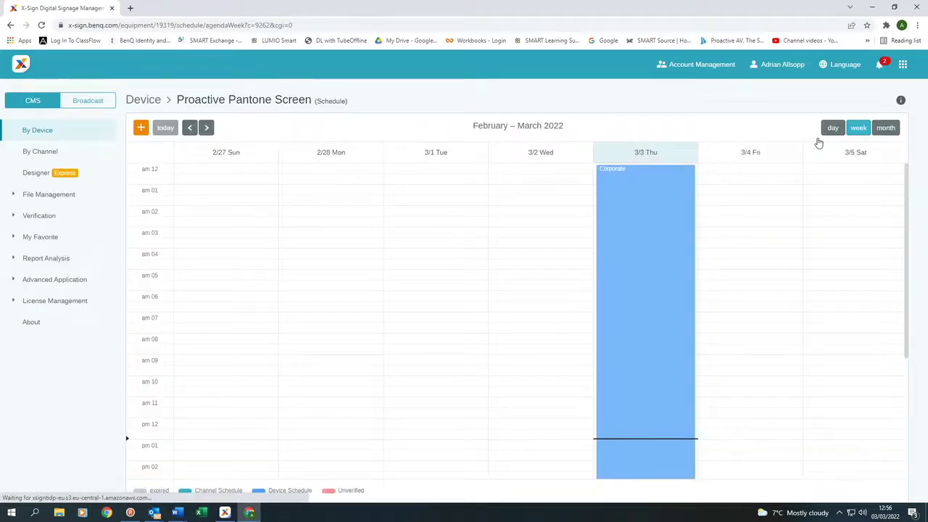
Create the 'Corp Demo' schedule playing Corp Demo.diff all day on Friday 2022-03-04.
click(726, 216)
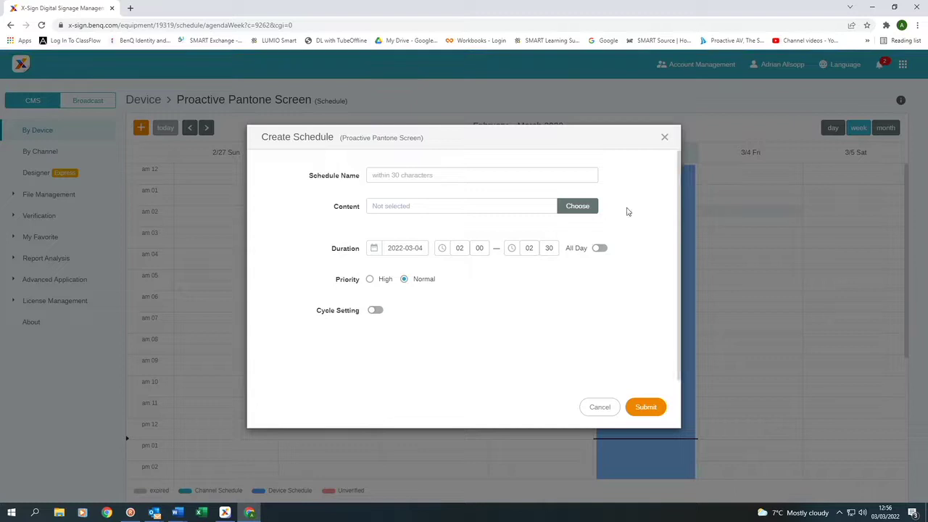
click(405, 175)
text(C)
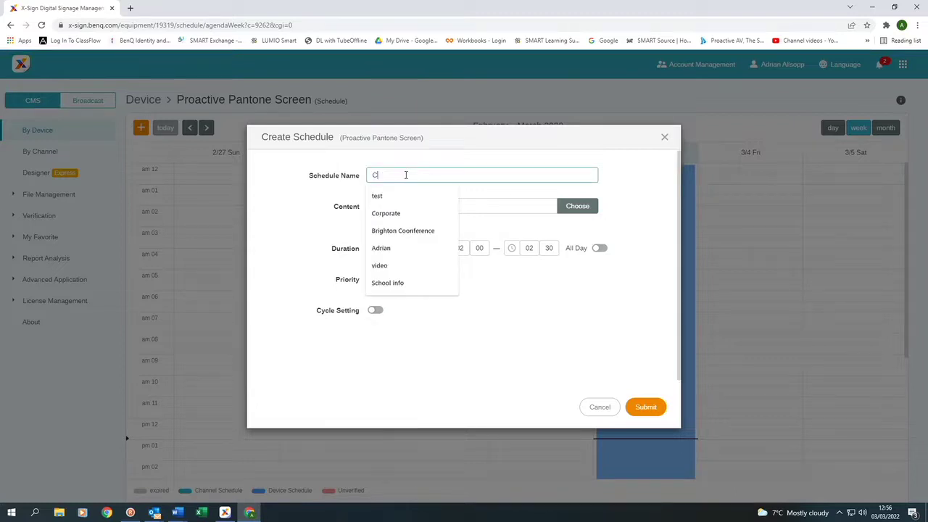
text(orp Demo)
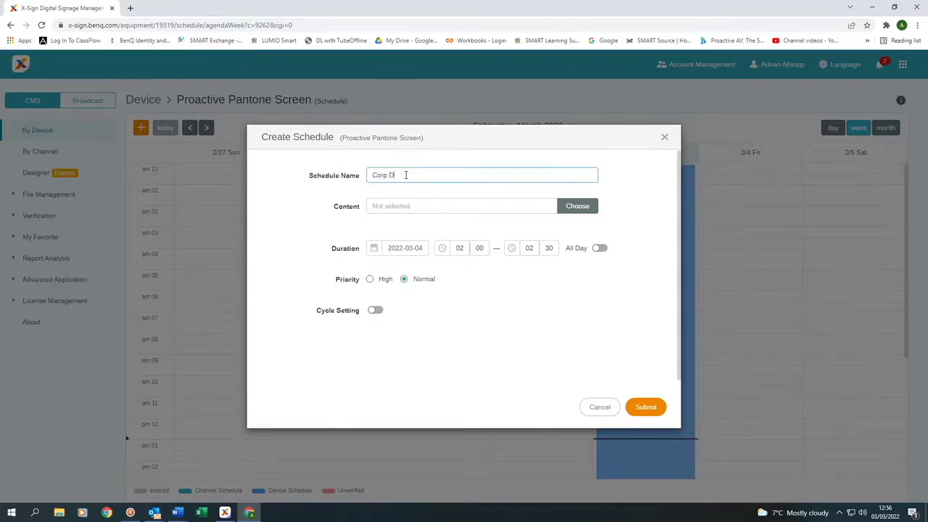
click(576, 207)
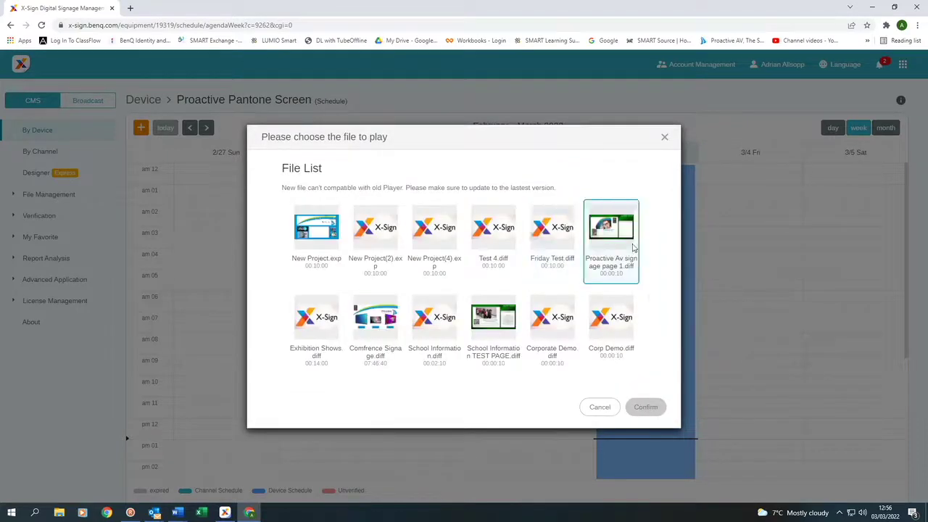
click(614, 329)
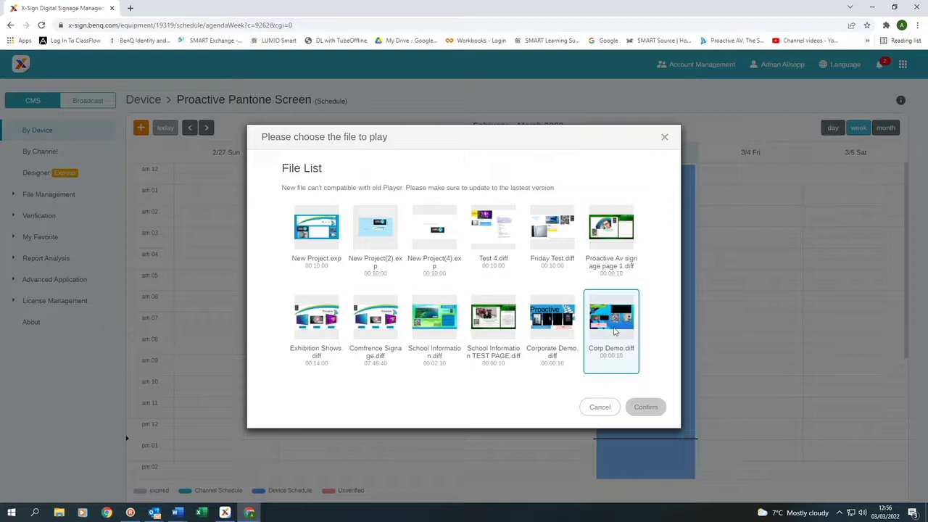
click(645, 407)
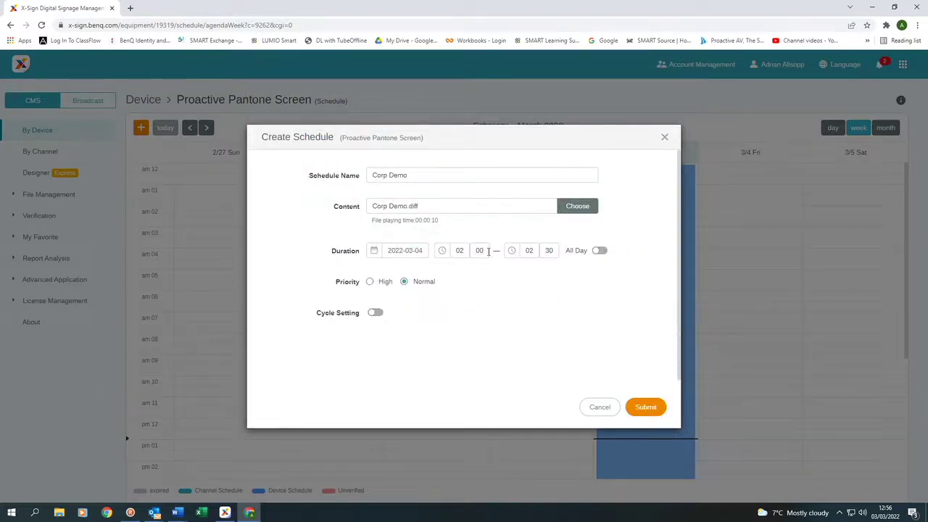
click(600, 251)
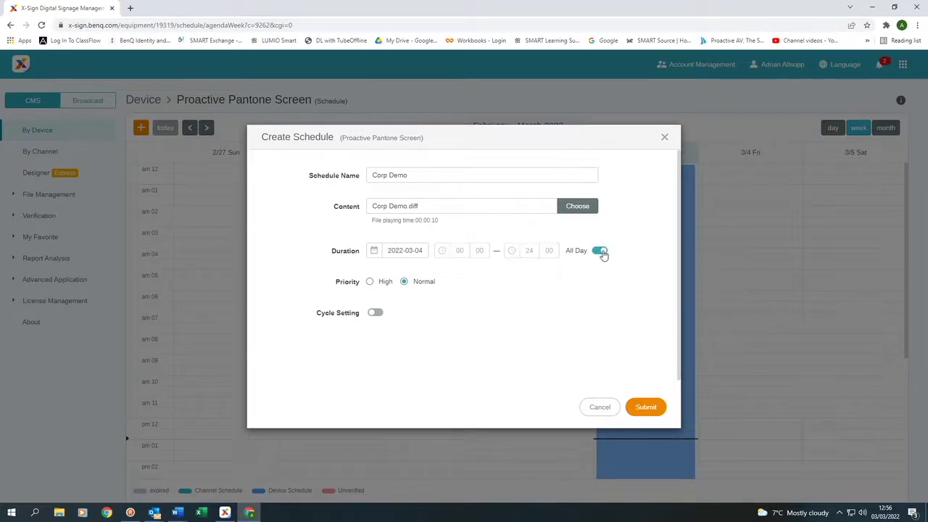
click(646, 407)
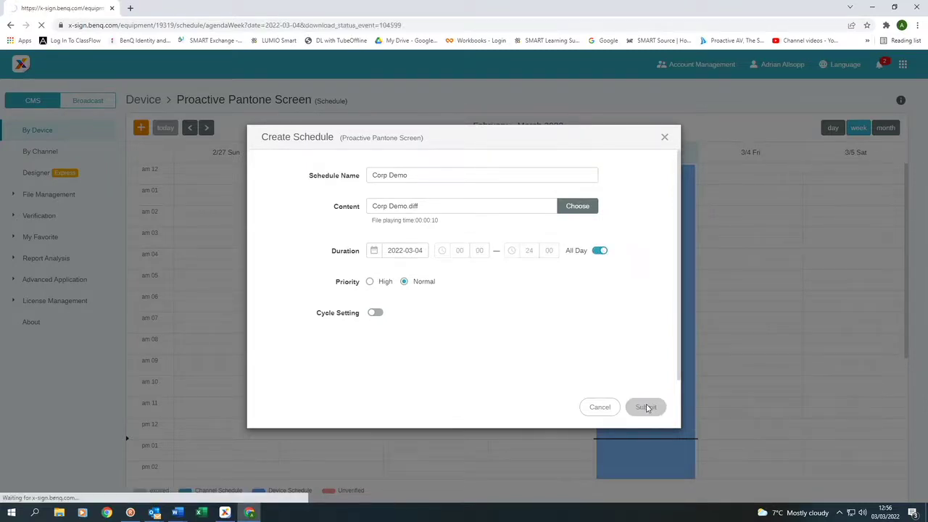